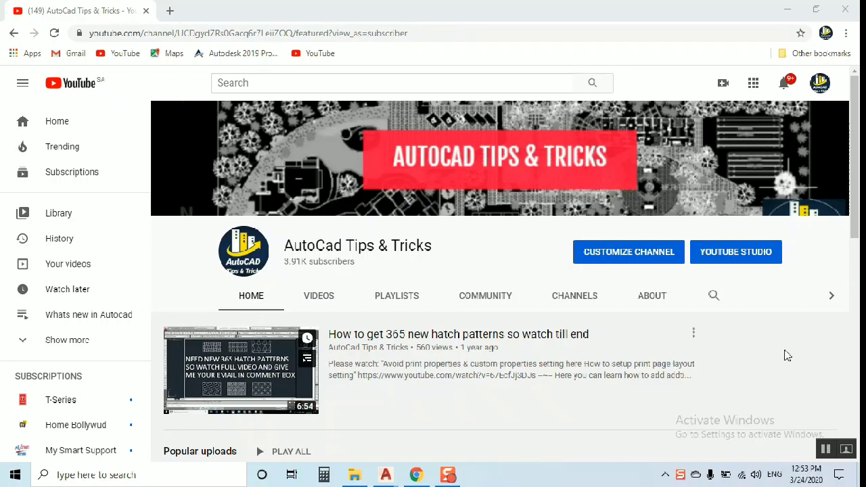
Examine the AutoCad Tips & Tricks channel page, including its popular uploads, created playlists and viewers' recommendations
scroll(479, 338, "down", 6)
scroll(530, 327, "down", 3)
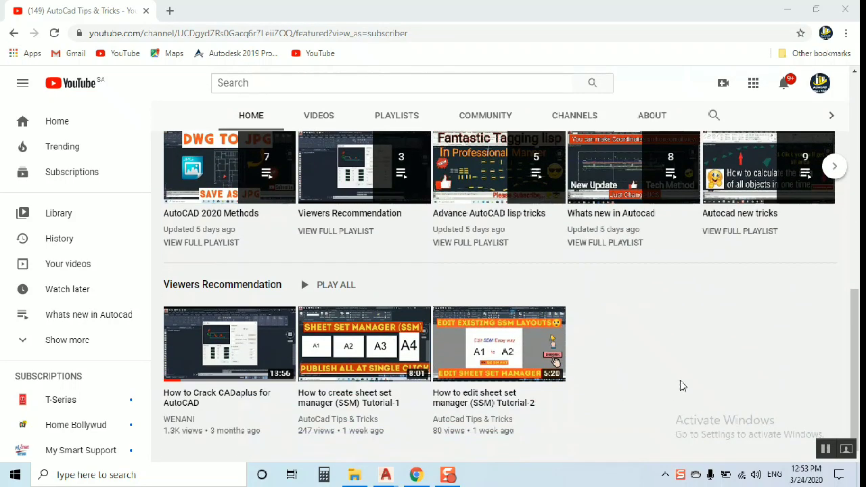
scroll(680, 383, "up", 10)
scroll(710, 335, "down", 3)
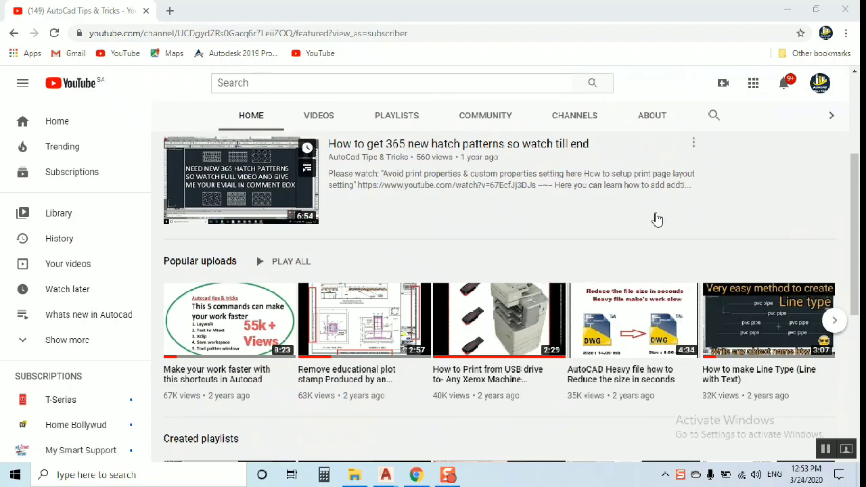
scroll(656, 218, "down", 2)
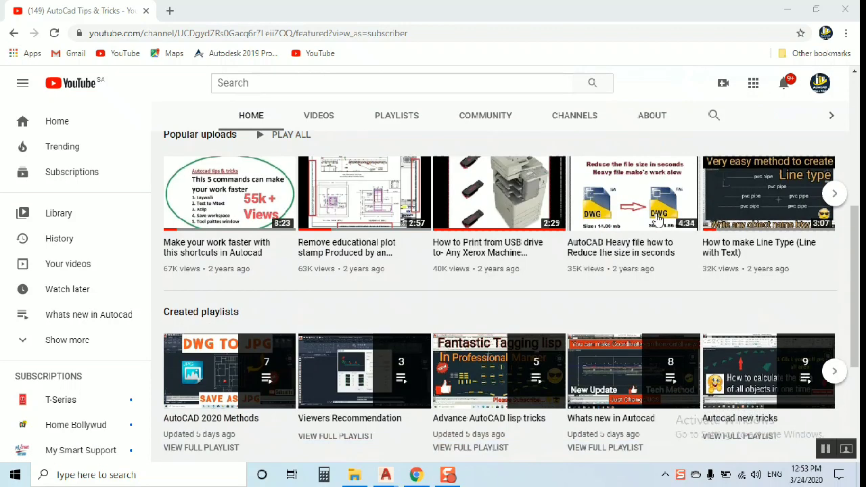
scroll(503, 399, "down", 2)
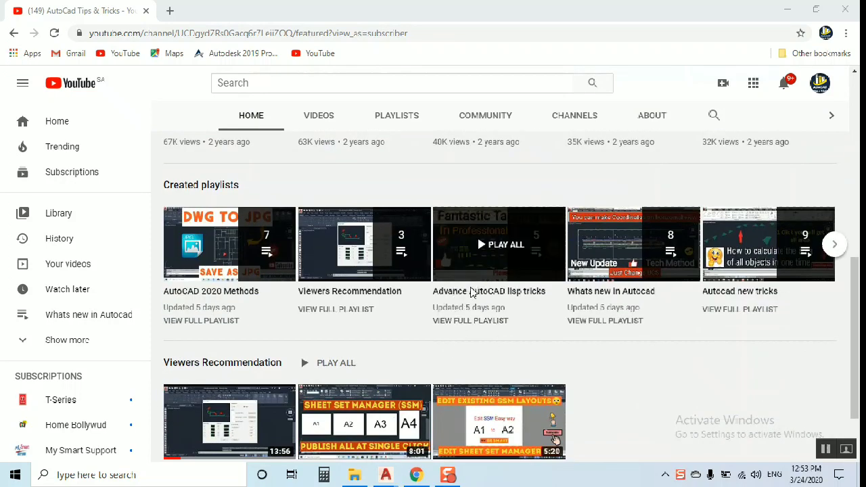
scroll(476, 336, "up", 6)
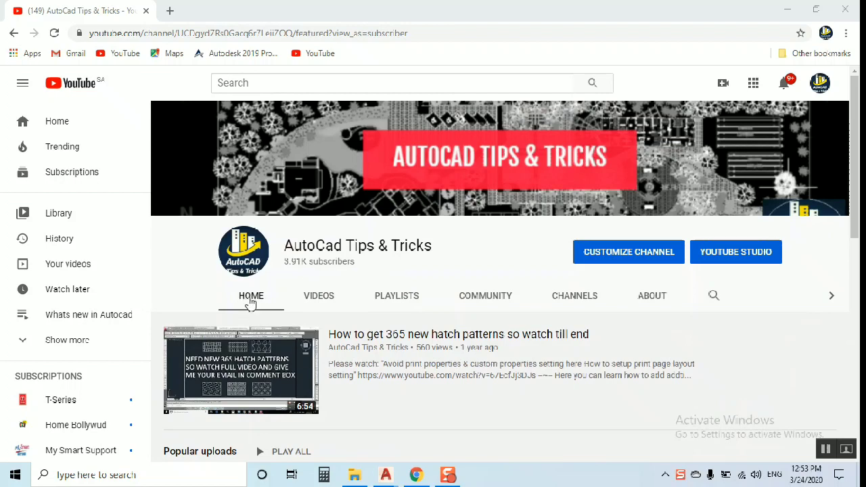
scroll(543, 336, "down", 3)
scroll(543, 336, "down", 5)
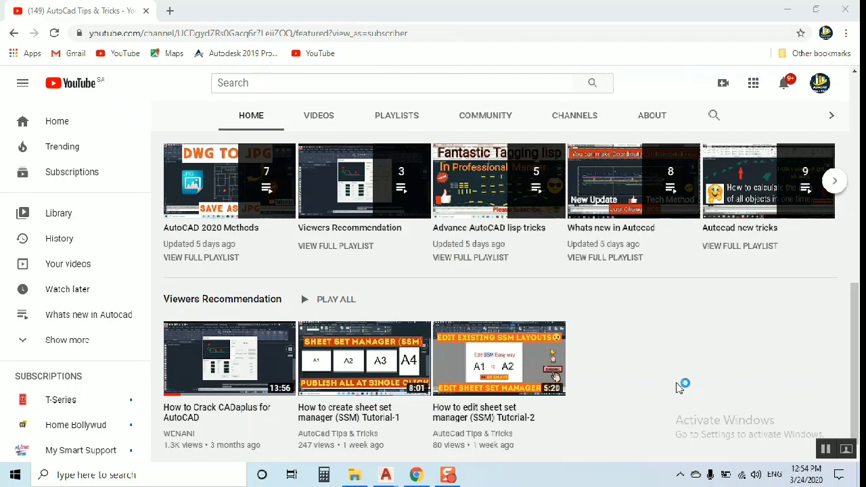
scroll(678, 387, "up", 10)
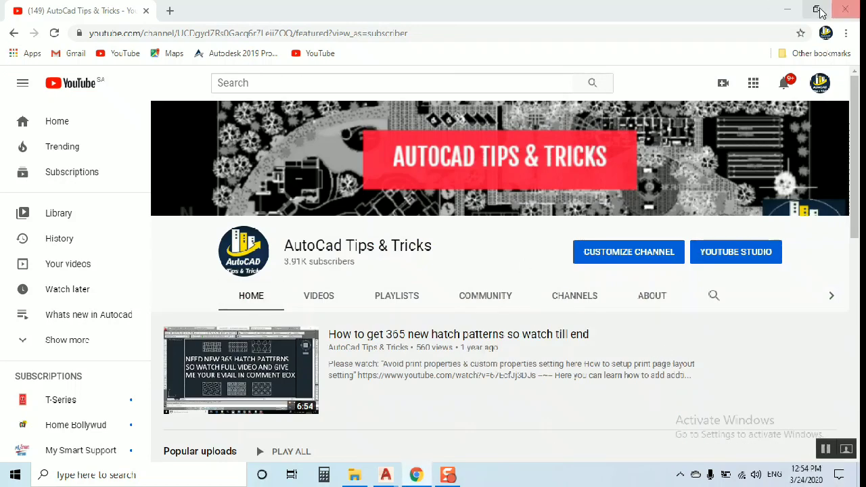
Minimize the browser, switch to the AR-A1-006-007 ELEVATIONS drawing in AutoCAD and maximize its window
left_click(788, 9)
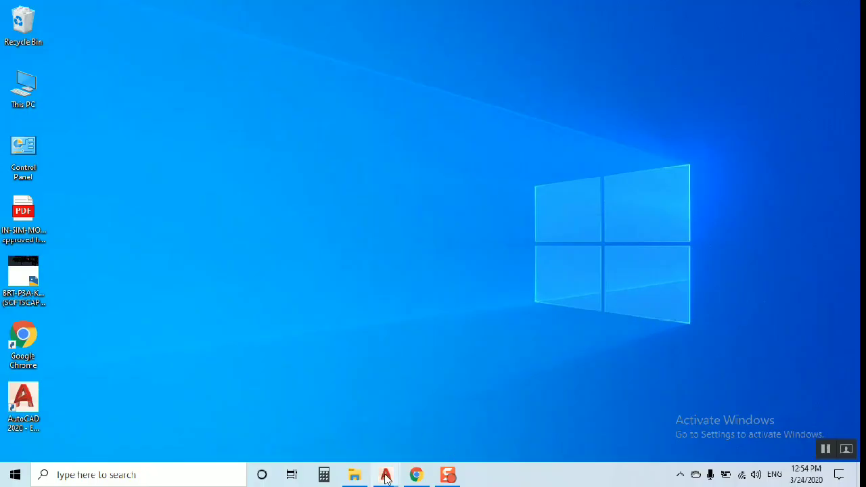
mouse_move(385, 474)
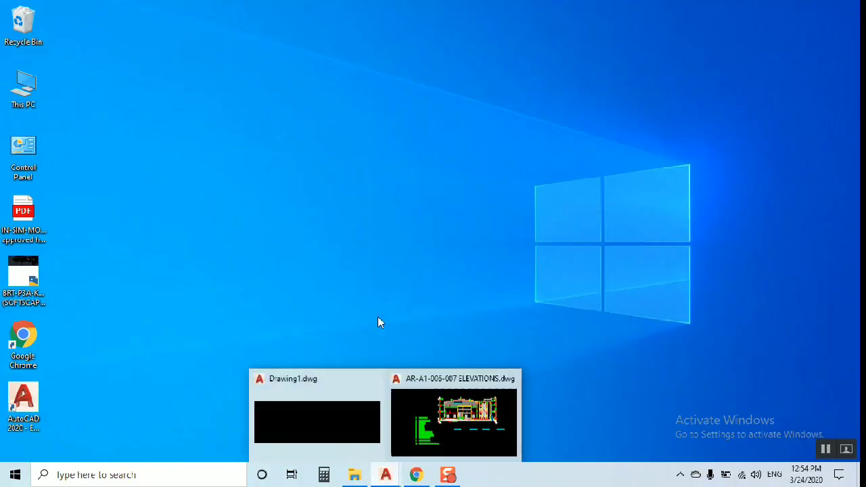
left_click(433, 444)
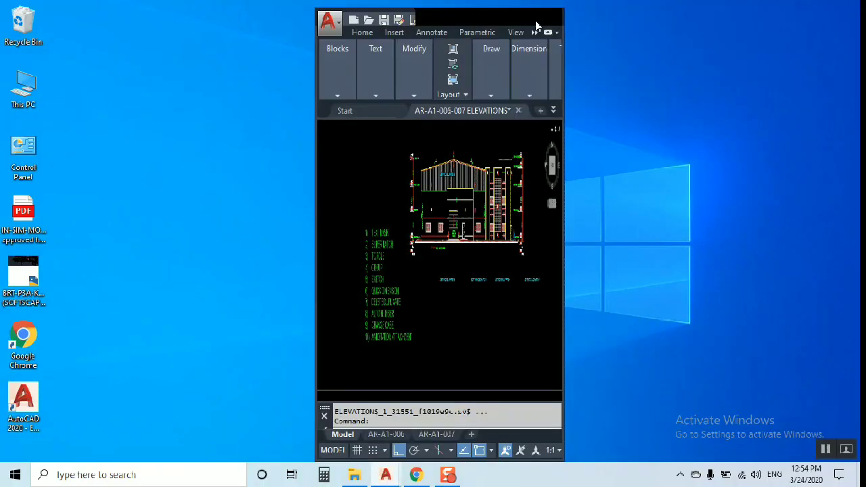
left_click(539, 17)
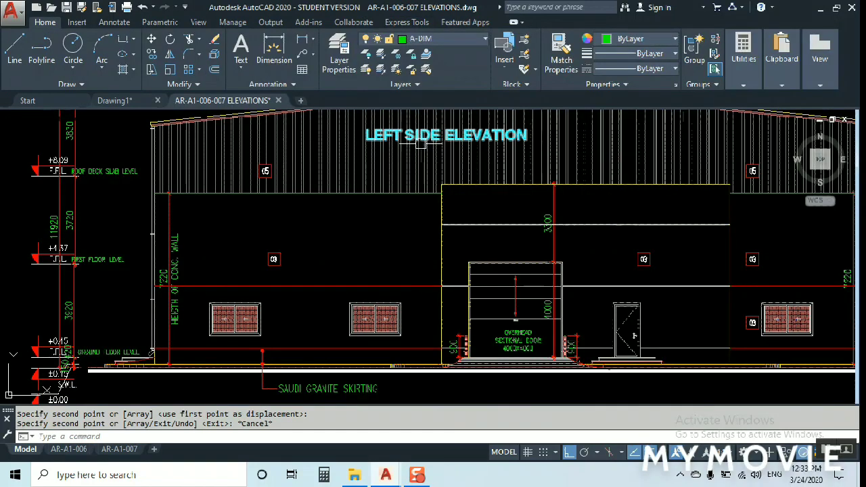
Apply a TEXTMASK wipeout to the LEFT SIDE ELEVATION text over the hatched upper wall of the elevation
scroll(420, 143, "down", 2)
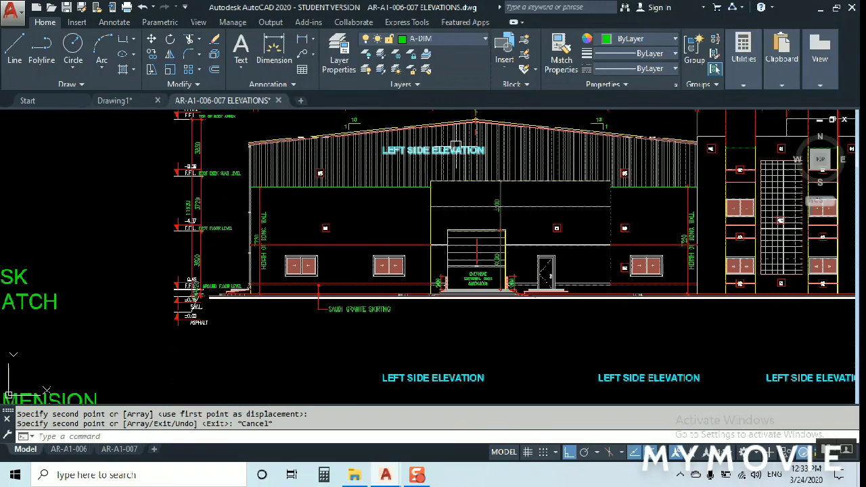
scroll(414, 147, "up", 2)
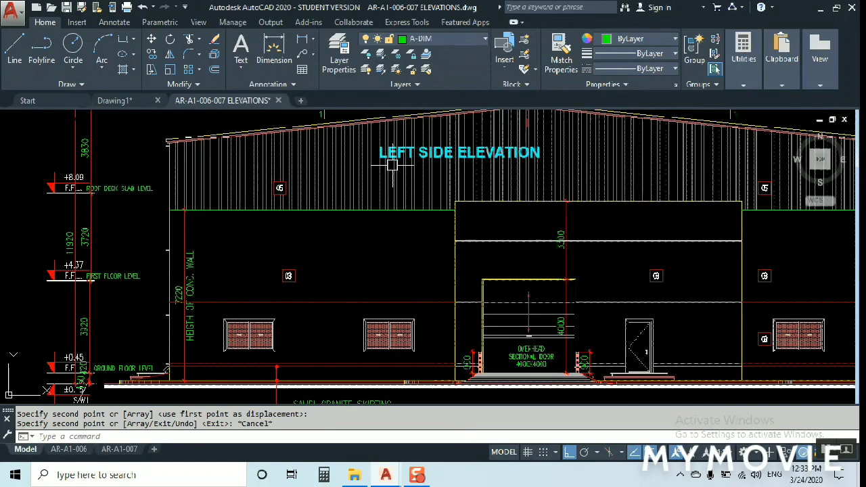
type("tex")
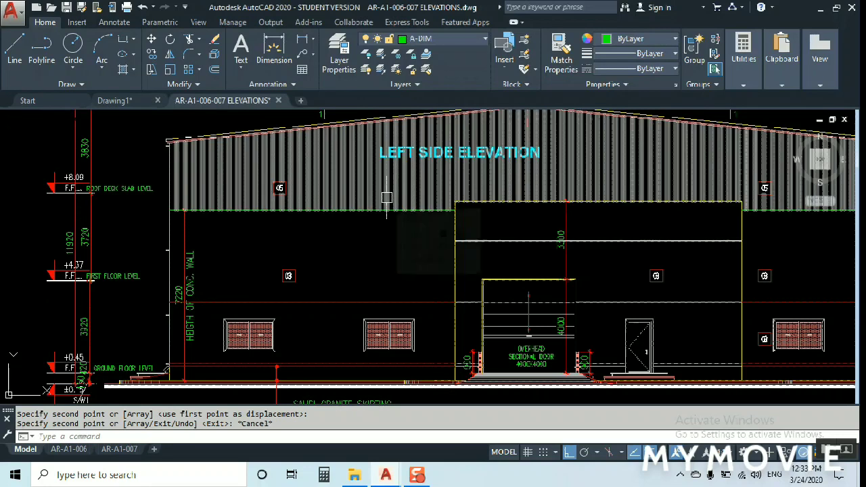
type("t")
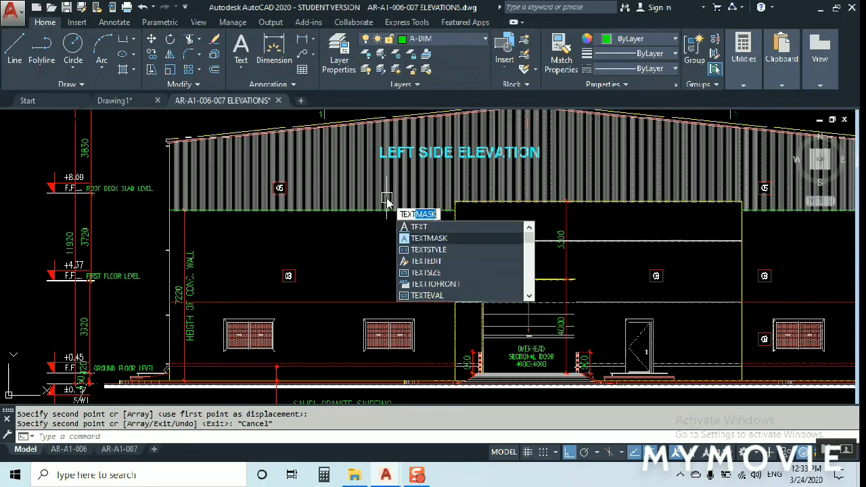
key("Return")
scroll(433, 152, "up", 5)
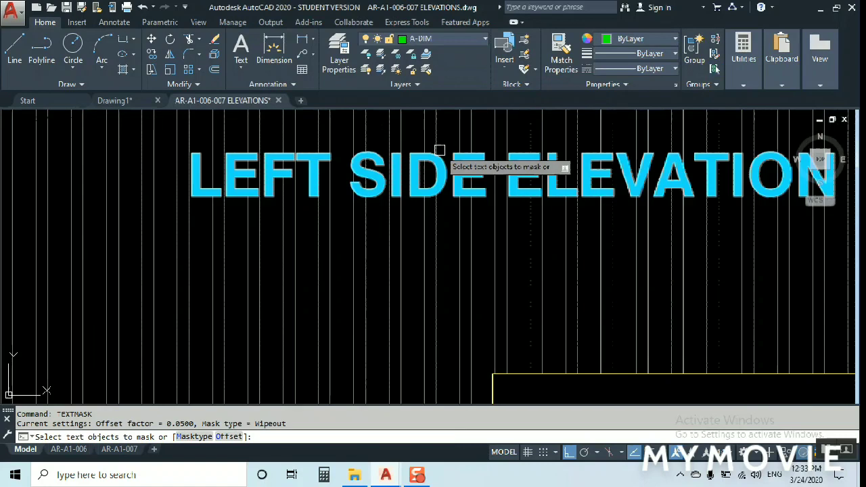
scroll(462, 170, "up", 2)
left_click(461, 170)
scroll(461, 171, "down", 5)
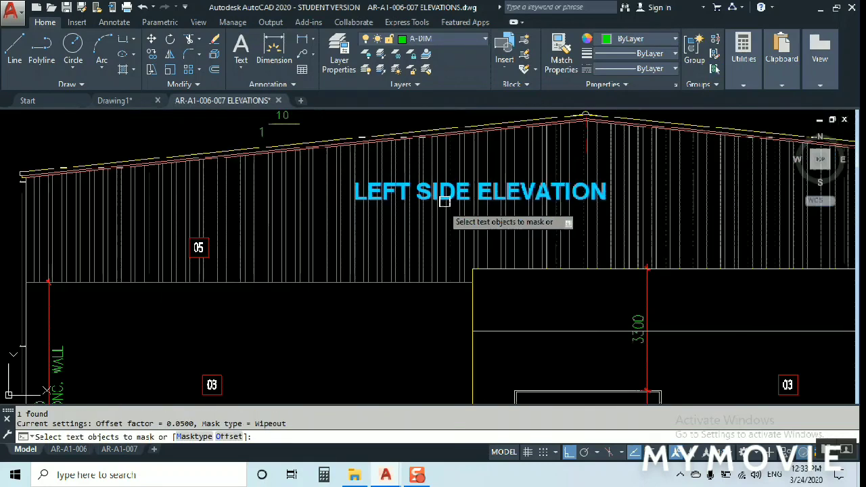
key("Return")
Examine the masked LEFT SIDE ELEVATION text against the hatch and the numbered list of commands beside the elevation
scroll(487, 210, "up", 4)
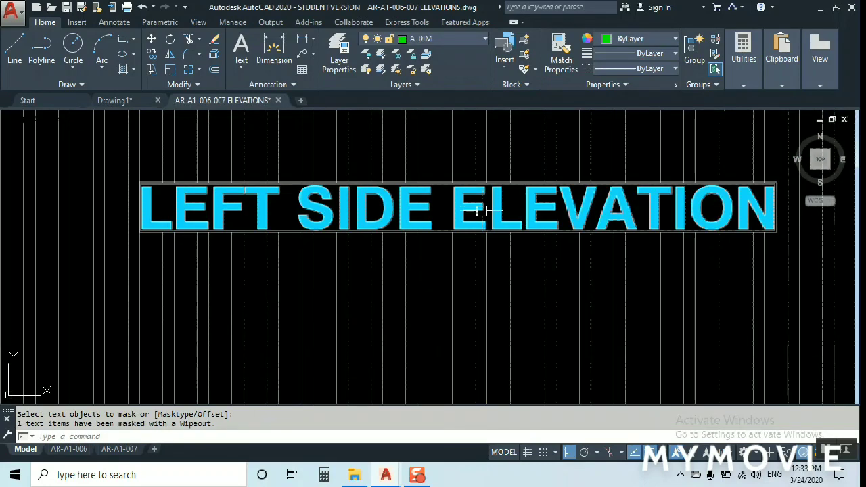
scroll(521, 207, "up", 3)
scroll(525, 209, "down", 5)
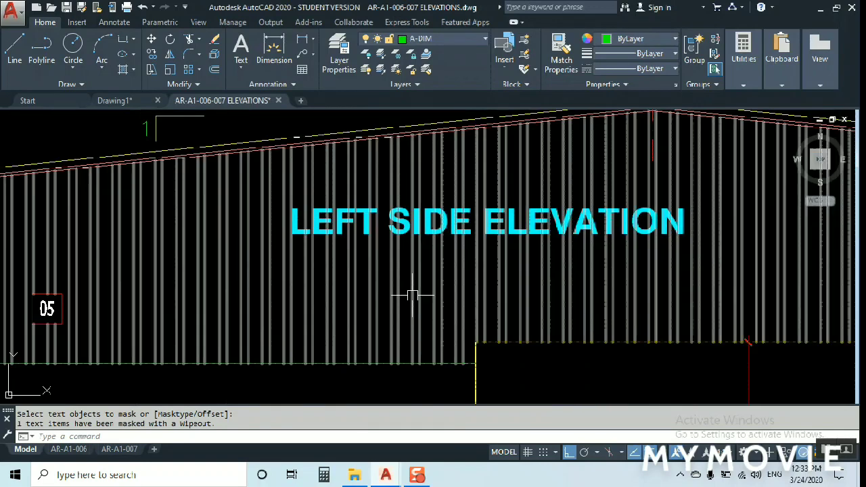
scroll(450, 257, "down", 4)
scroll(435, 296, "up", 2)
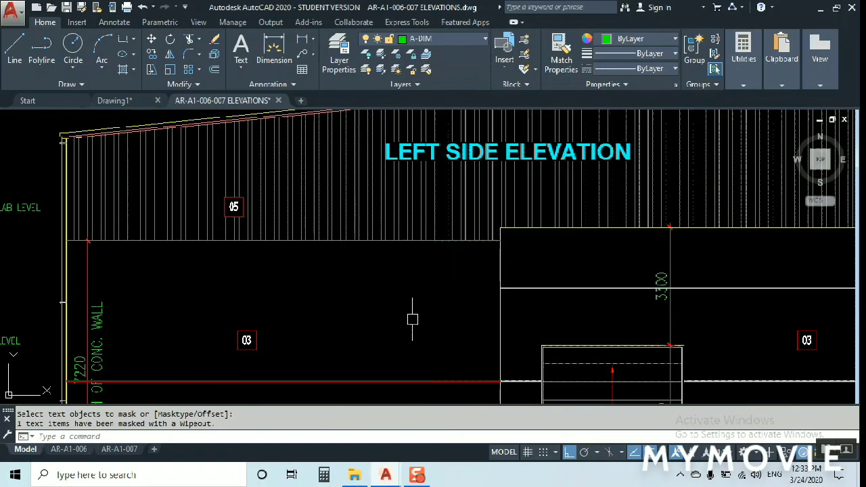
scroll(464, 162, "up", 2)
scroll(445, 220, "down", 4)
mouse_move(155, 273)
middle_mouse_down()
mouse_move(365, 282)
mouse_move(377, 258)
middle_mouse_up()
middle_click_drag(294, 294, 291, 256)
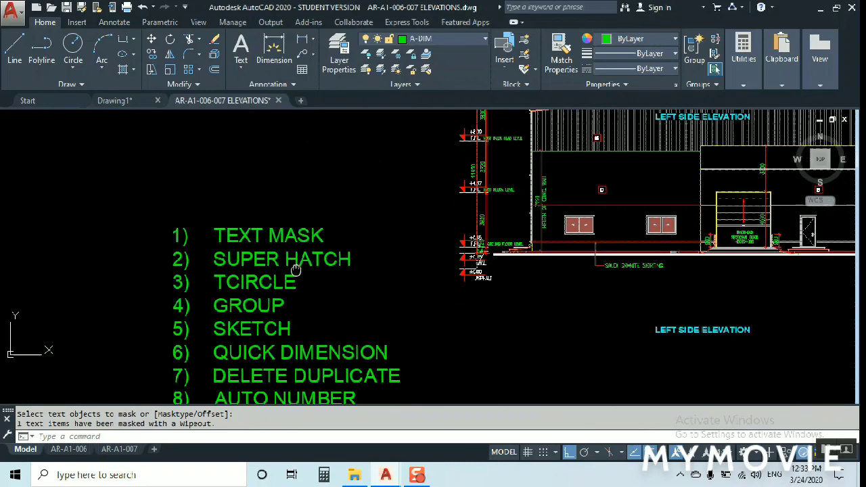
scroll(371, 303, "down", 4)
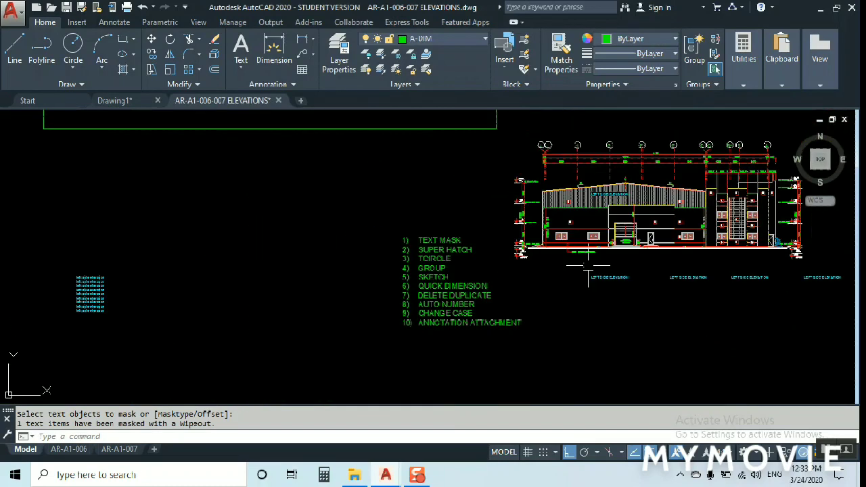
scroll(453, 209, "down", 5)
scroll(469, 209, "up", 5)
middle_click_drag(469, 209, 474, 218)
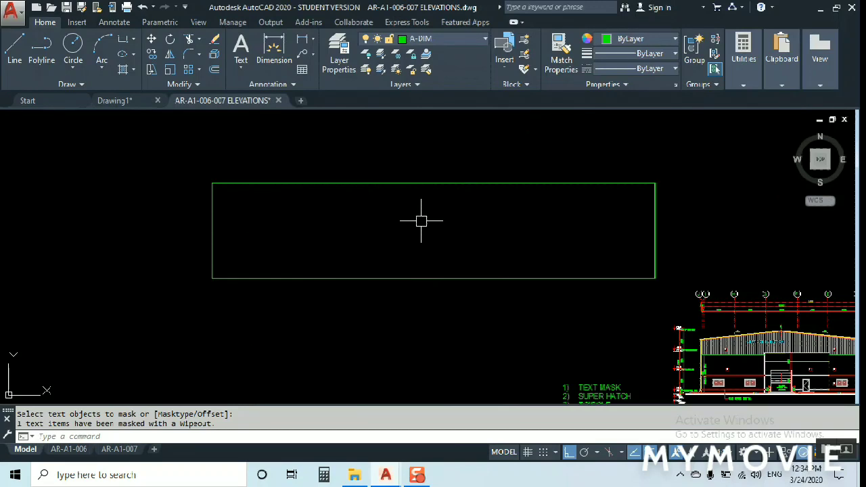
type("SUP")
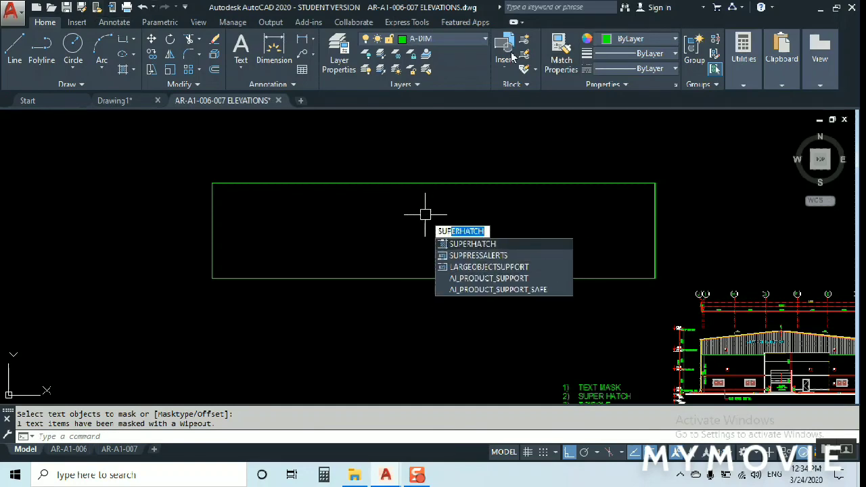
left_click(491, 247)
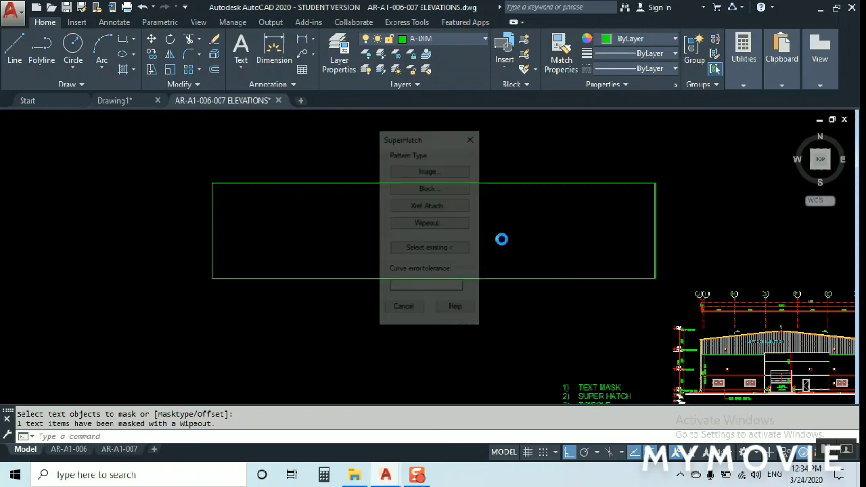
left_click(413, 169)
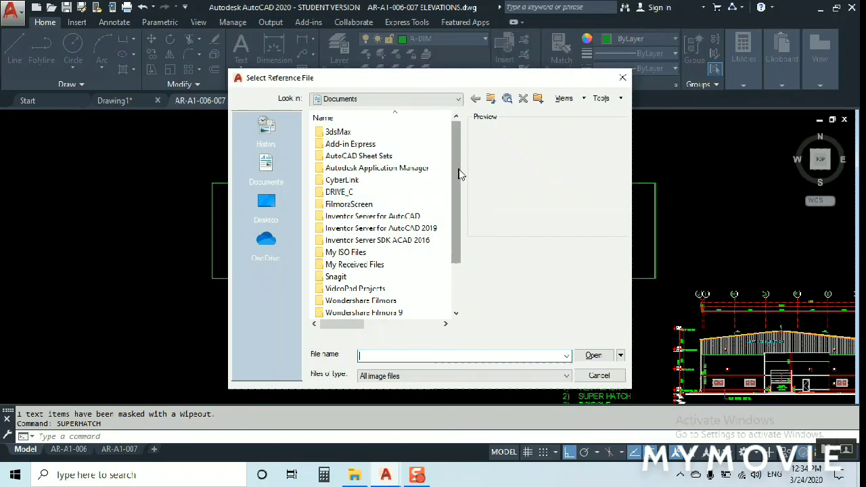
left_click_drag(458, 174, 452, 235)
left_click(338, 277)
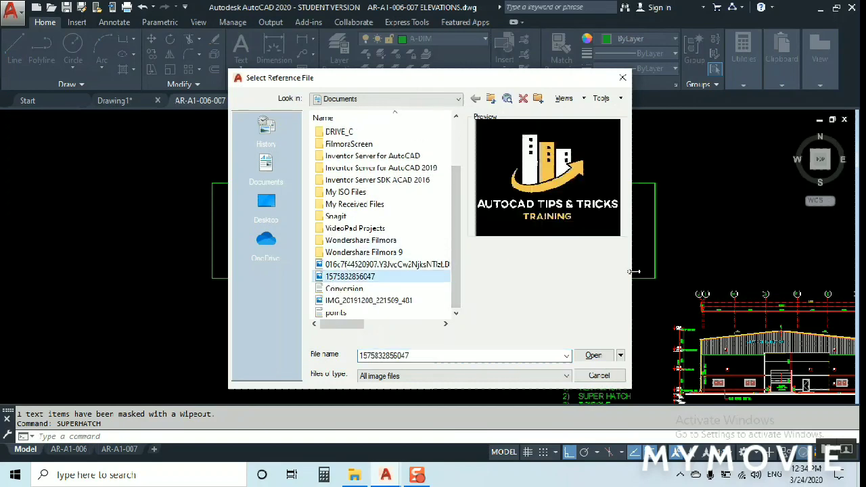
left_click(593, 355)
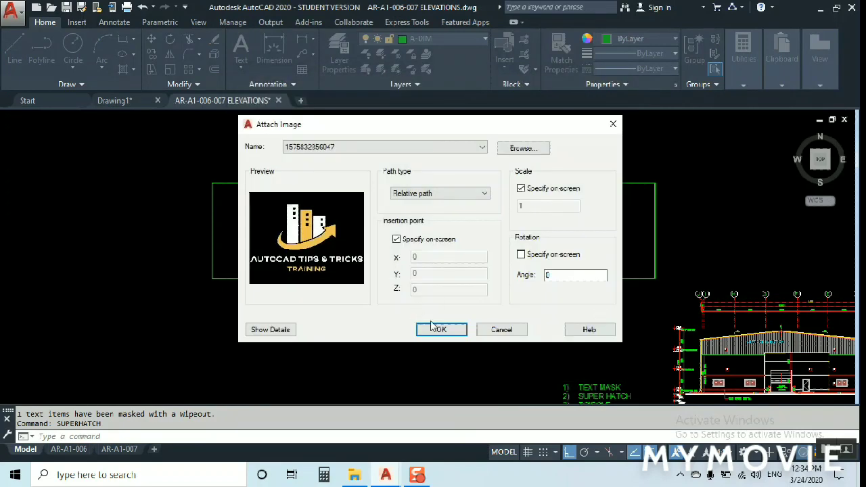
left_click(441, 330)
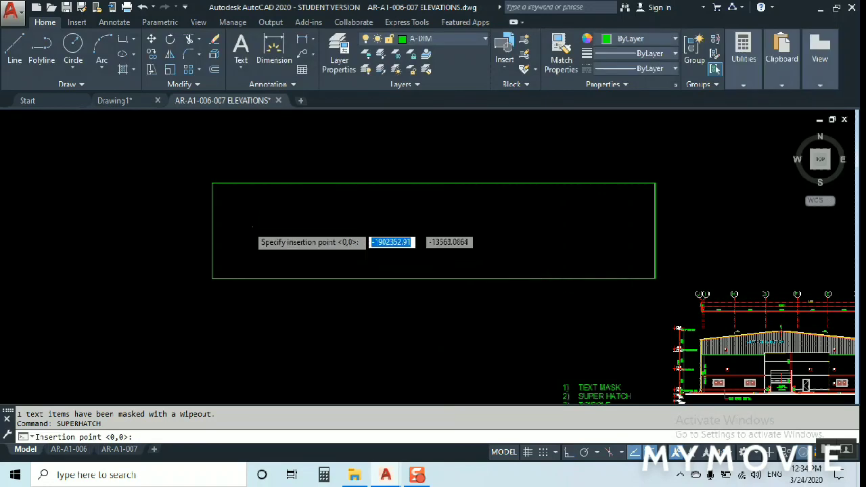
Place the logo image as a small tile at the rectangle's left edge, accept its placement and fill the rectangle with the image hatch
left_click(154, 237)
left_click(233, 236)
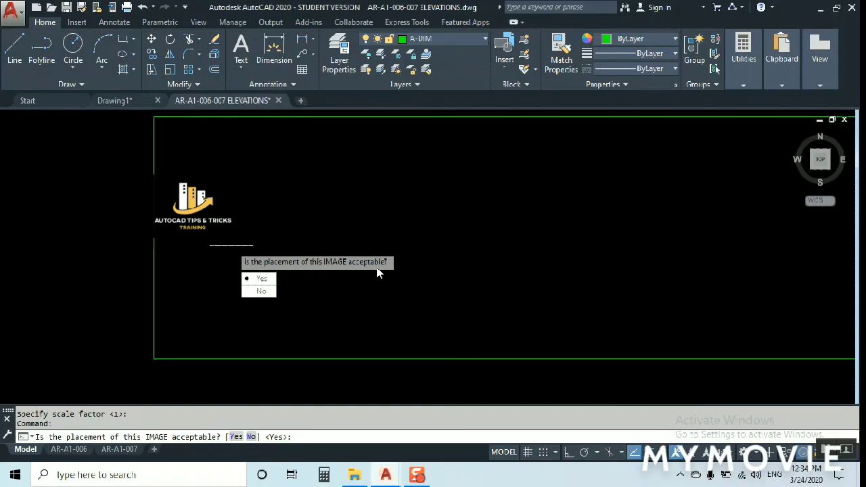
left_click(252, 276)
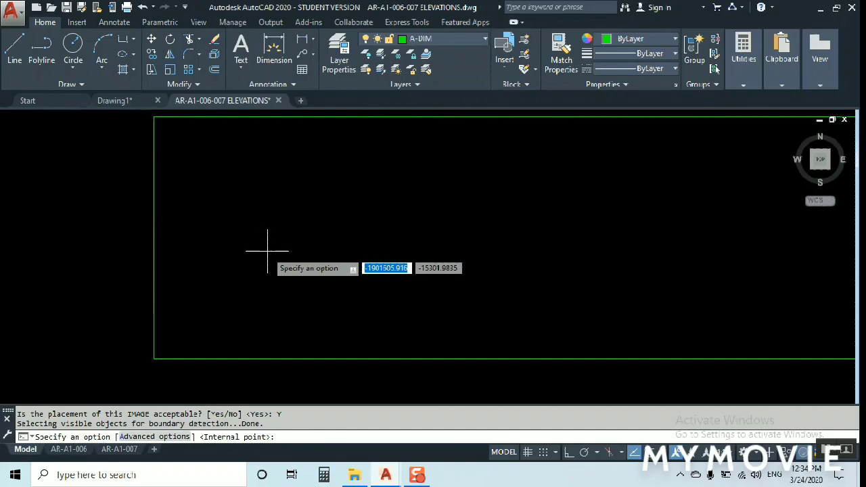
left_click(410, 262)
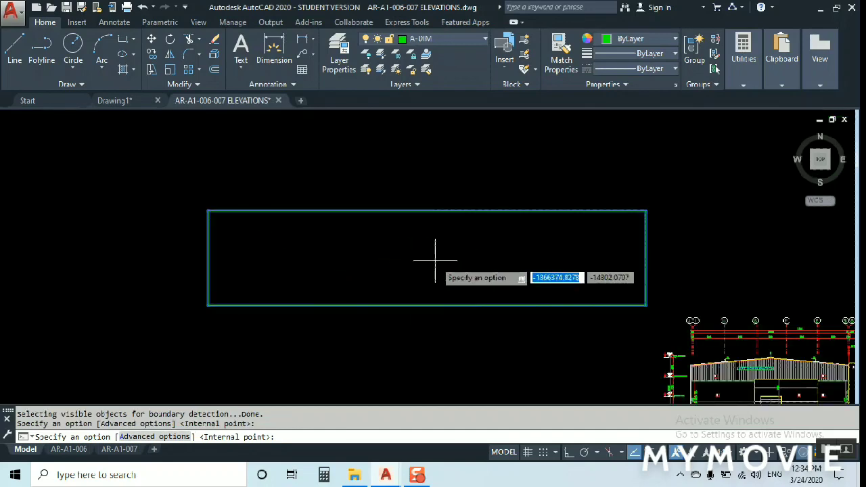
key("Return")
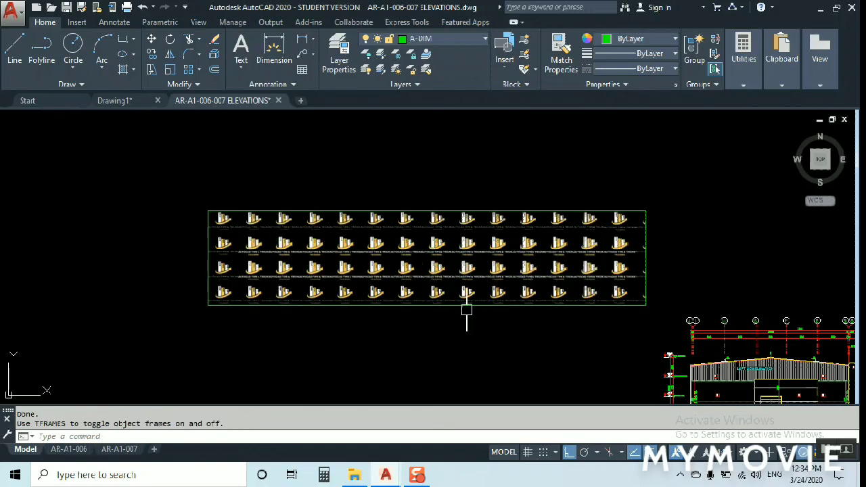
scroll(466, 310, "up", 5)
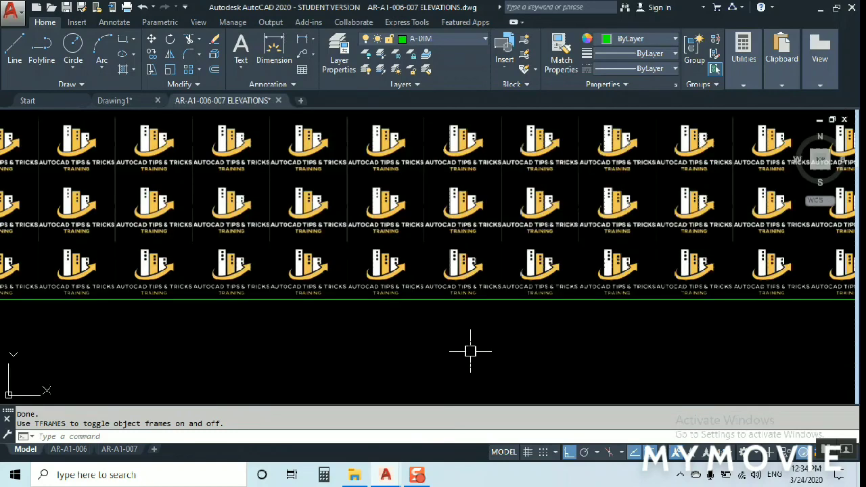
scroll(342, 345, "down", 3)
scroll(338, 352, "down", 2)
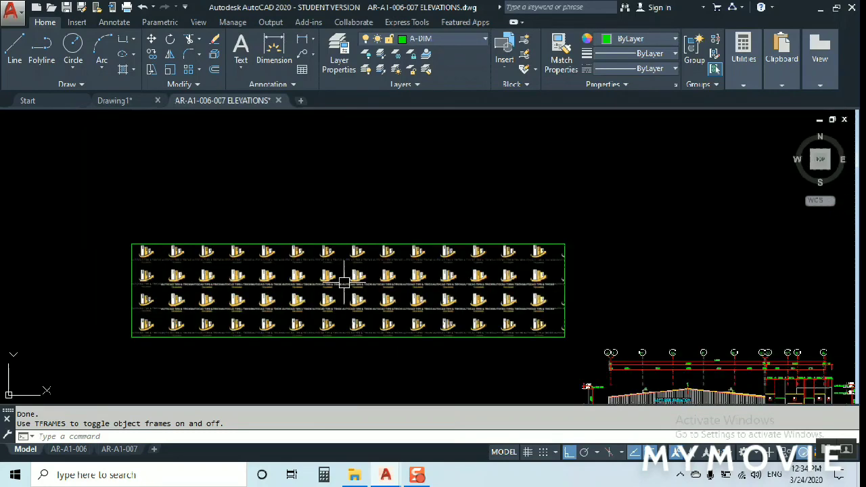
Erase the image hatch from the green rectangle, keeping the rectangle outline
left_click(333, 311)
key("Delete")
scroll(325, 318, "down", 5)
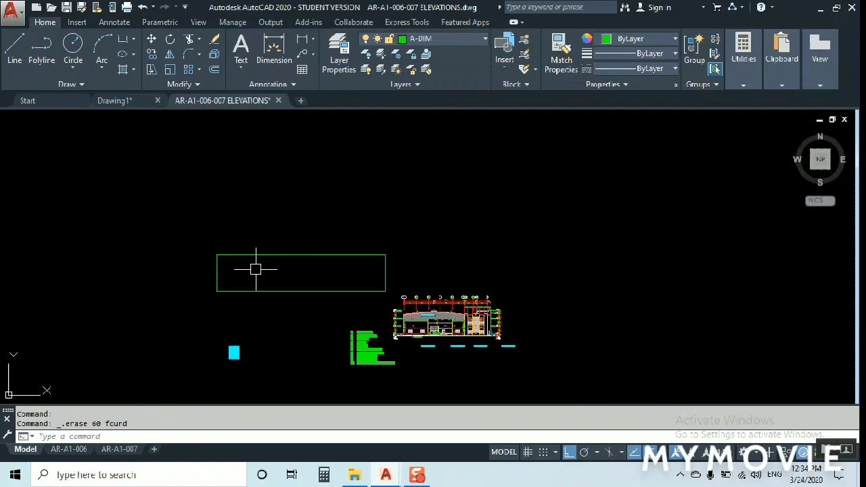
Run TCIRCLE on the first LEFT SIDE ELEVATION text below the elevation, enclosing it in a circle with offset factor .1
scroll(333, 306, "up", 8)
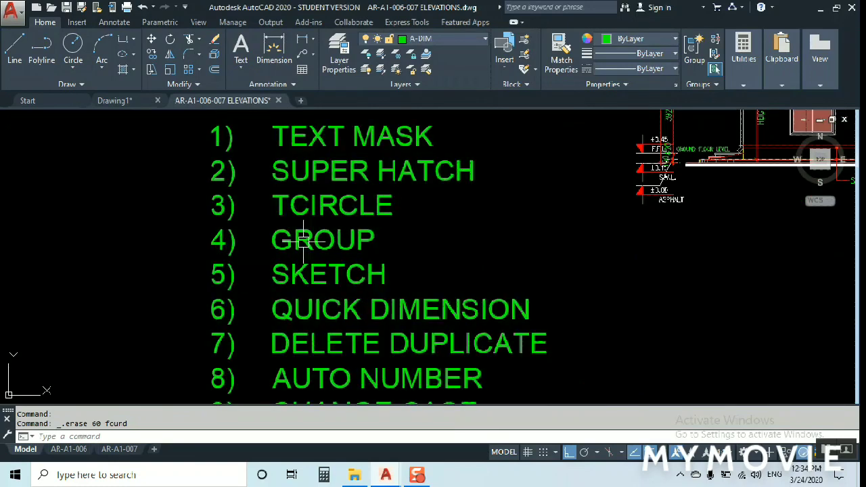
scroll(464, 291, "down", 3)
scroll(473, 279, "up", 6)
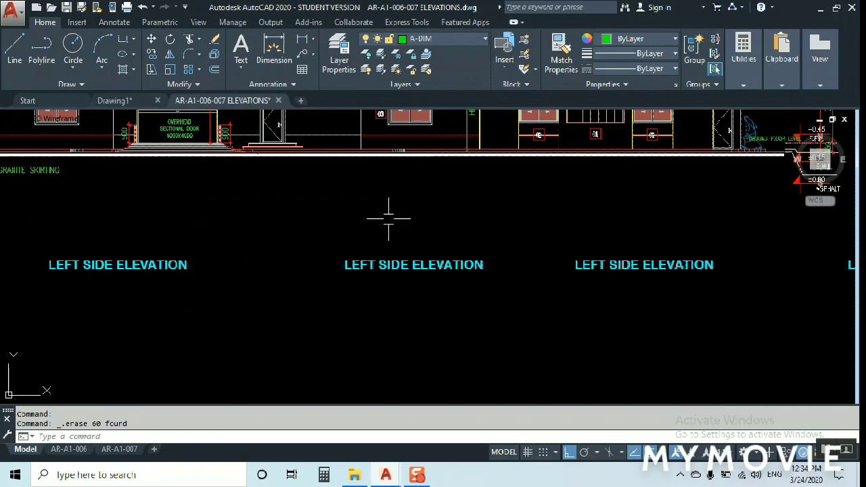
scroll(386, 265, "down", 4)
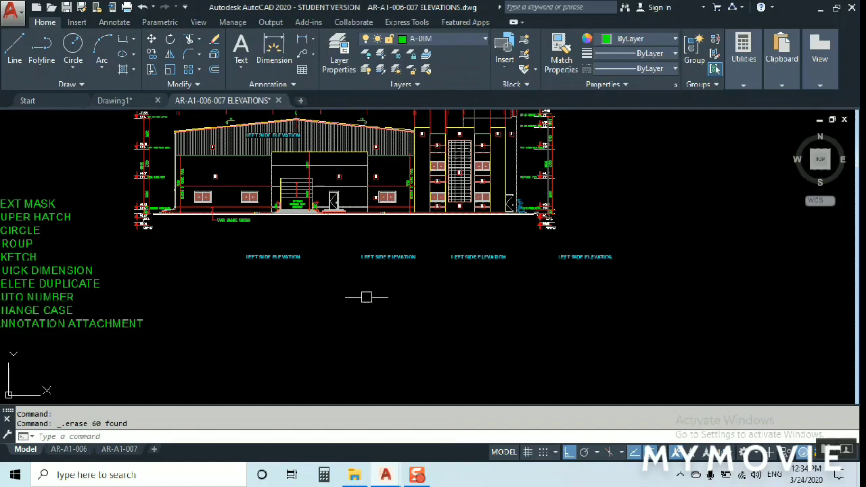
middle_click_drag(299, 320, 411, 335)
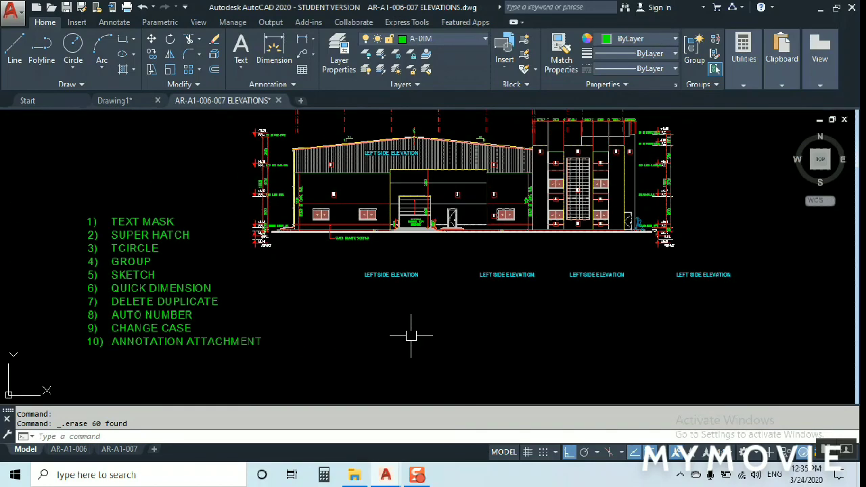
type("tc")
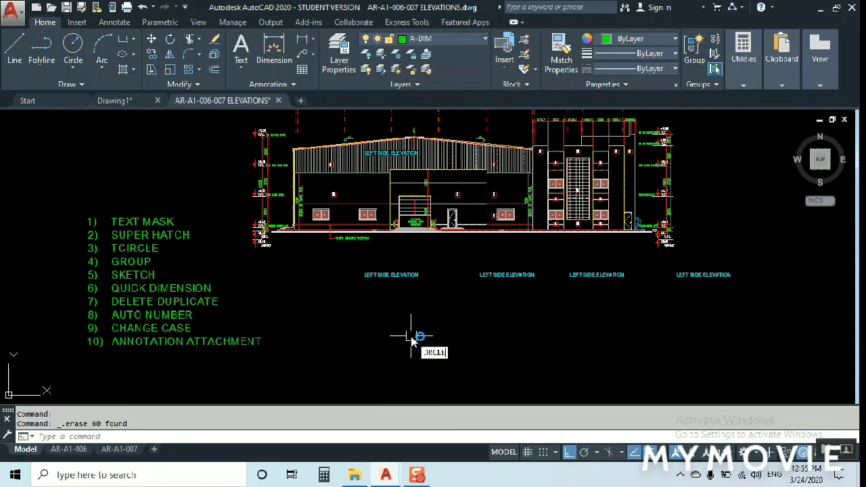
key("Return")
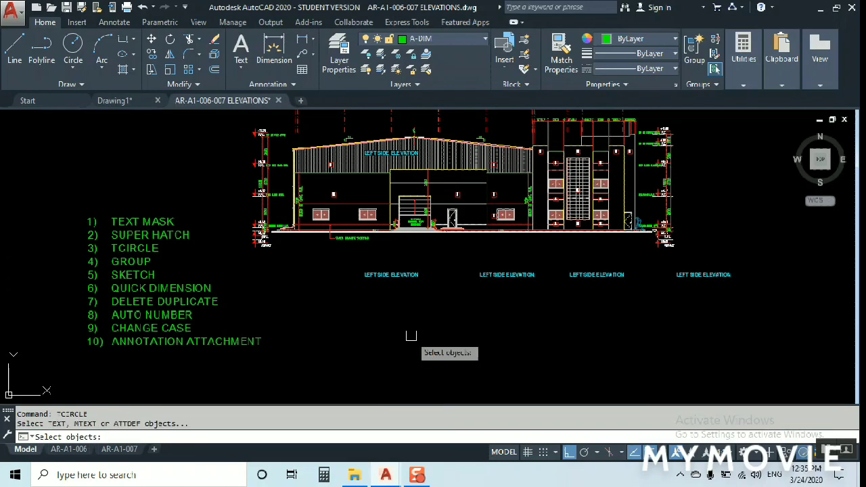
left_click(390, 274)
scroll(390, 274, "up", 8)
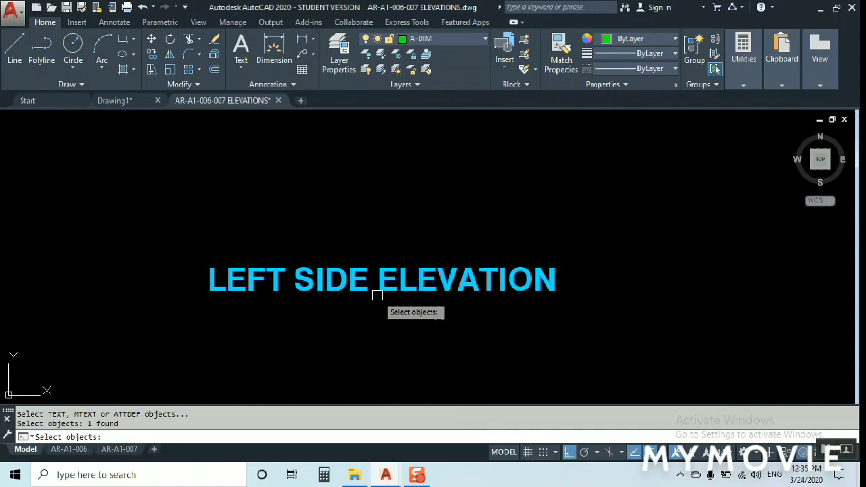
key("Return")
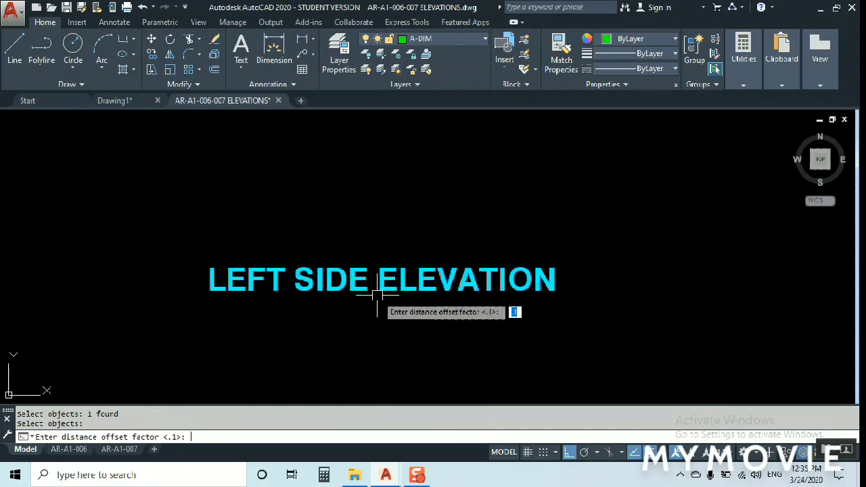
key("Return")
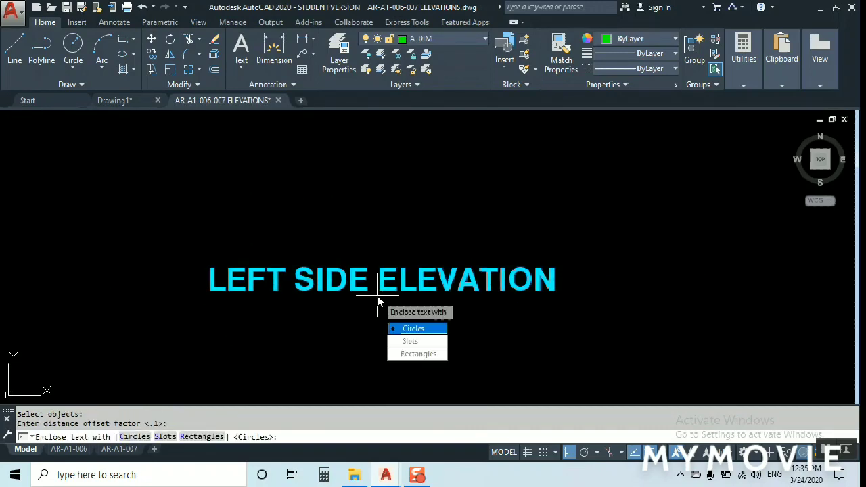
left_click(425, 329)
left_click(422, 334)
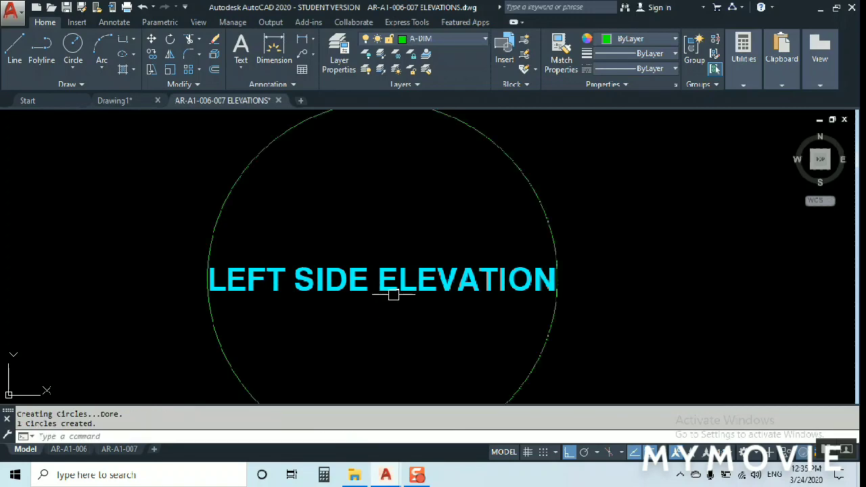
Repeat TCIRCLE on the second LEFT SIDE ELEVATION text with offset factor .1 and the Circles option
scroll(379, 296, "down", 5)
mouse_move(528, 311)
middle_mouse_down()
mouse_move(460, 303)
mouse_move(324, 324)
middle_mouse_up()
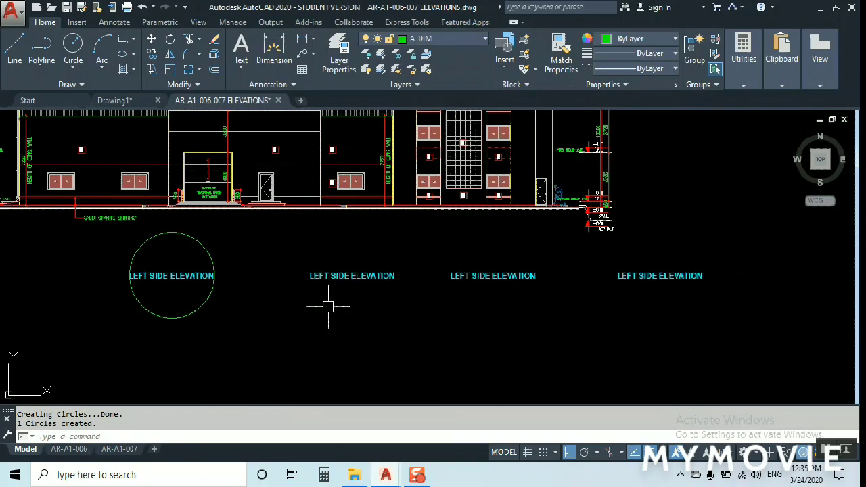
key("Return")
left_click(350, 284)
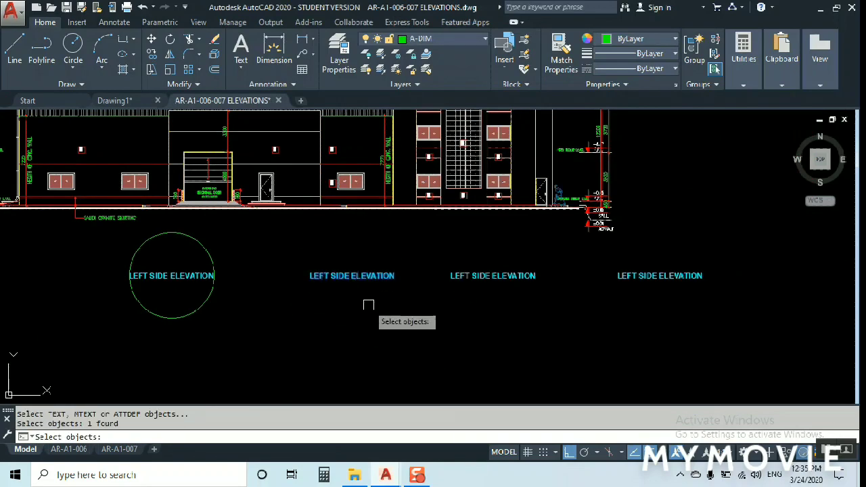
key("Return")
key("Return")
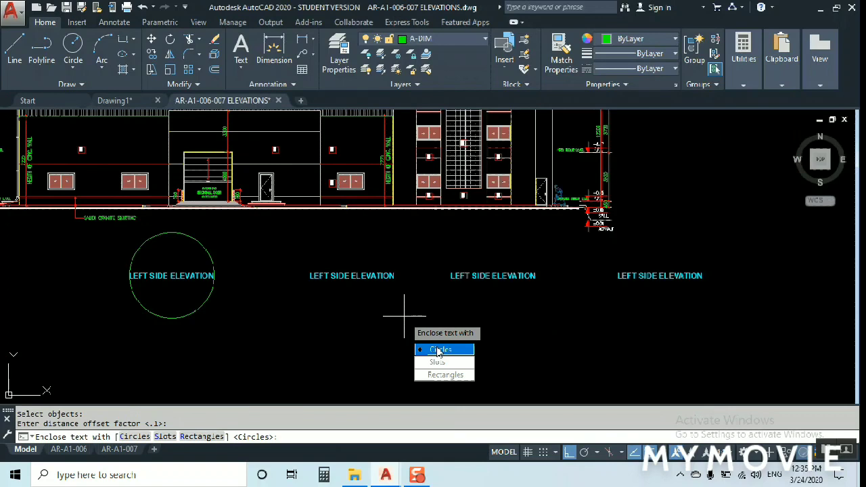
left_click(437, 347)
left_click(448, 351)
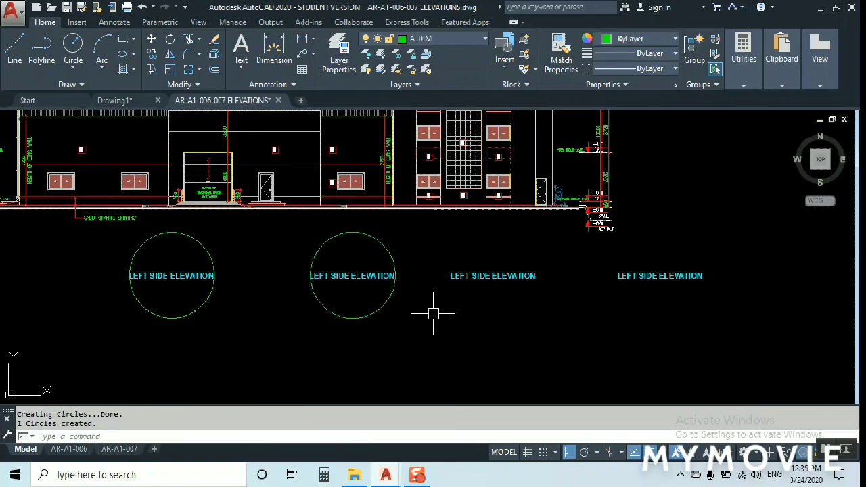
Change the object color of the circle around the second LEFT SIDE ELEVATION text and deselect it
left_click(383, 240)
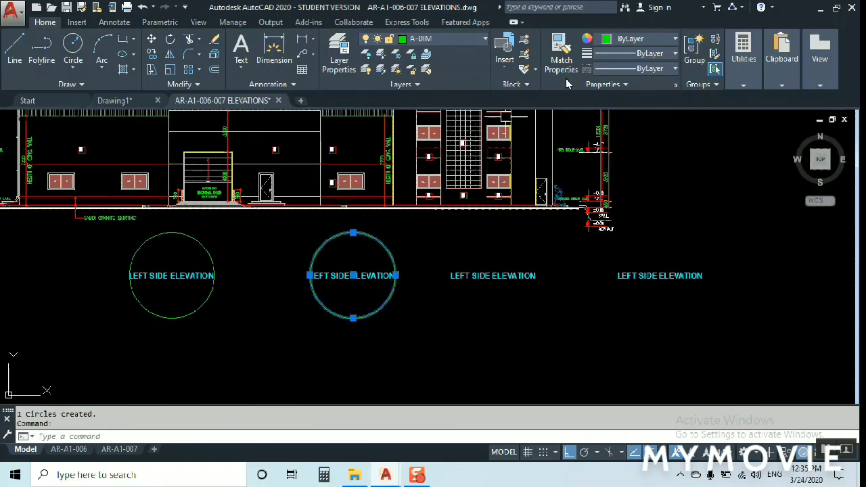
left_click(640, 41)
left_click(616, 167)
middle_click_drag(505, 321, 480, 319)
key("Escape")
middle_click_drag(392, 323, 562, 328)
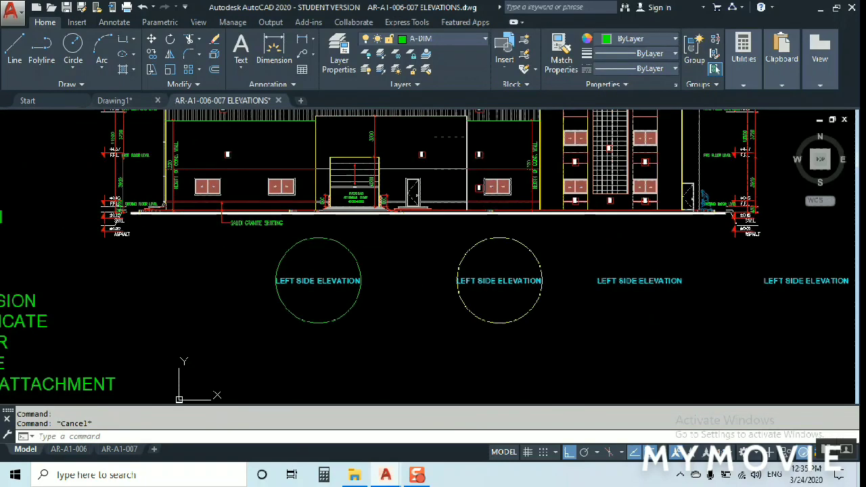
Erase both circles around the LEFT SIDE ELEVATION texts
left_click(490, 297)
left_click(321, 317)
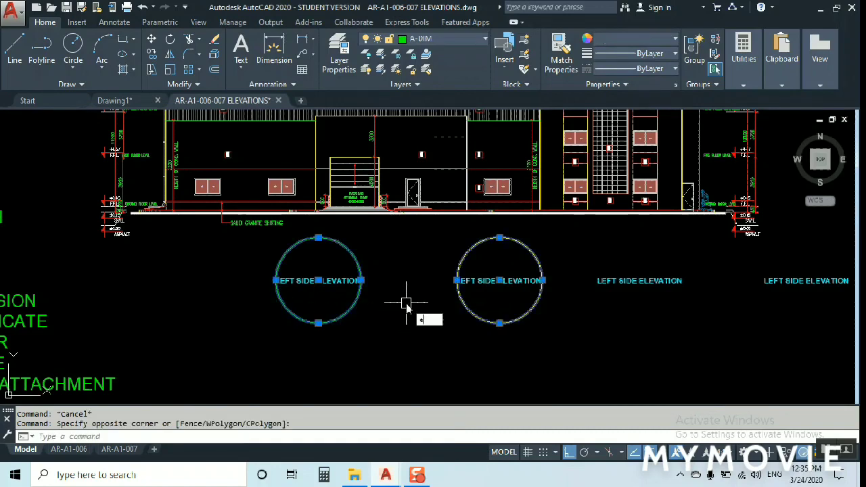
type("e")
key("Return")
Start a GROUP and select the top and left outer frame lines of the overhead sectional door
scroll(566, 245, "down", 5)
scroll(382, 308, "up", 5)
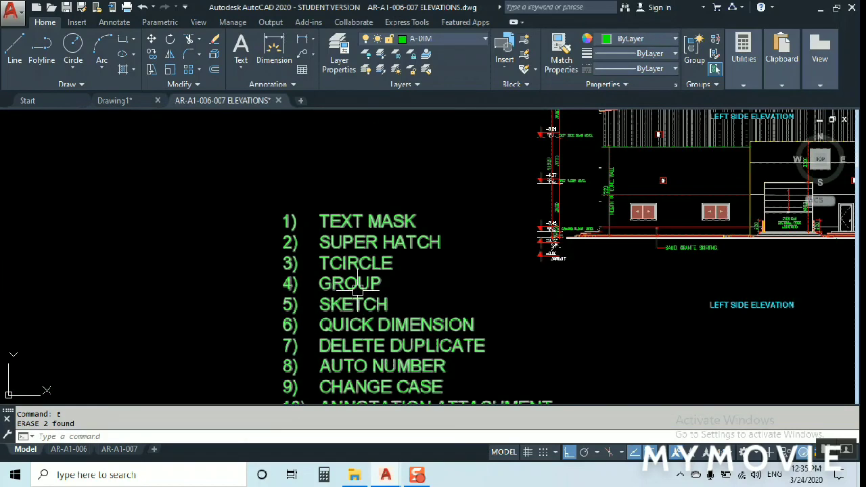
middle_click_drag(636, 304, 431, 315)
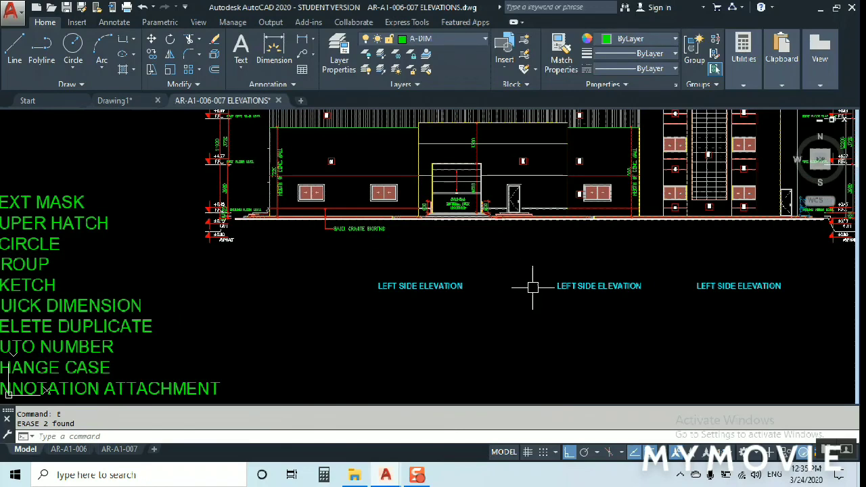
type("groupo")
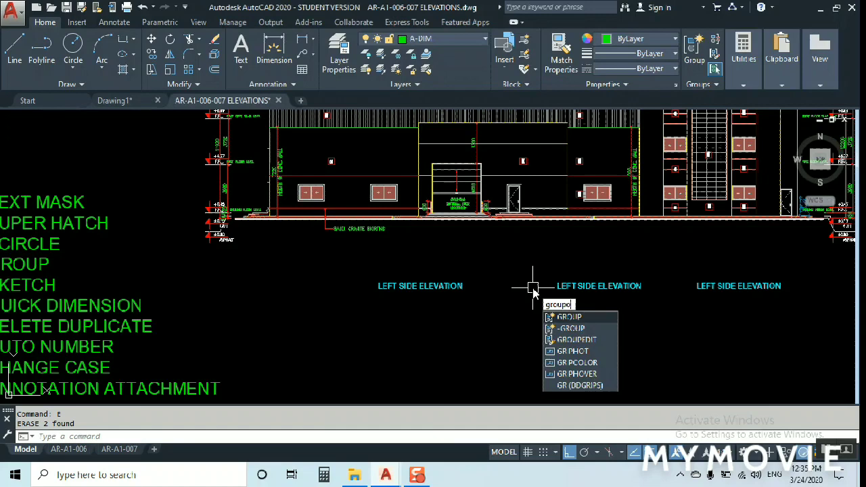
key("Return")
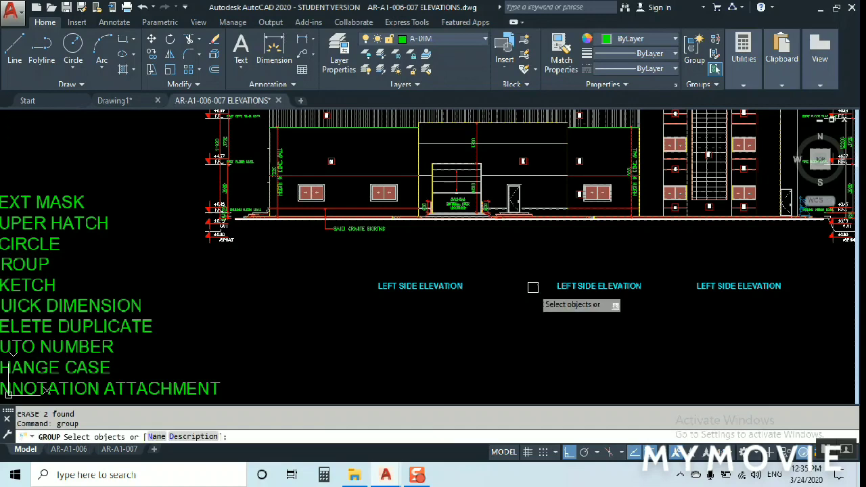
scroll(431, 212, "up", 5)
scroll(450, 223, "down", 5)
scroll(477, 203, "up", 5)
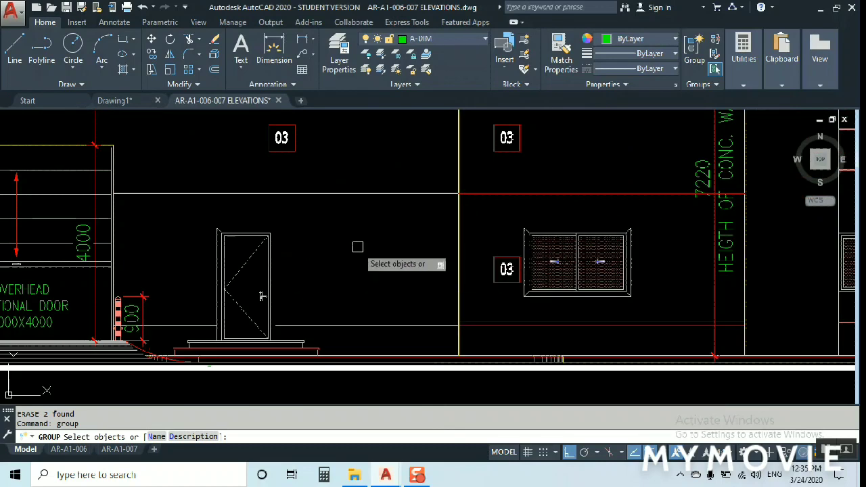
middle_click_drag(358, 246, 698, 236)
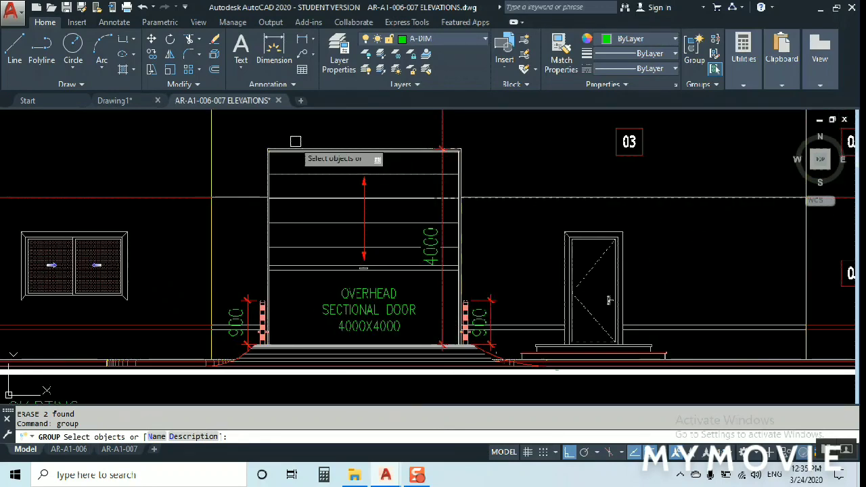
scroll(296, 142, "up", 6)
left_click(231, 158)
left_click(203, 183)
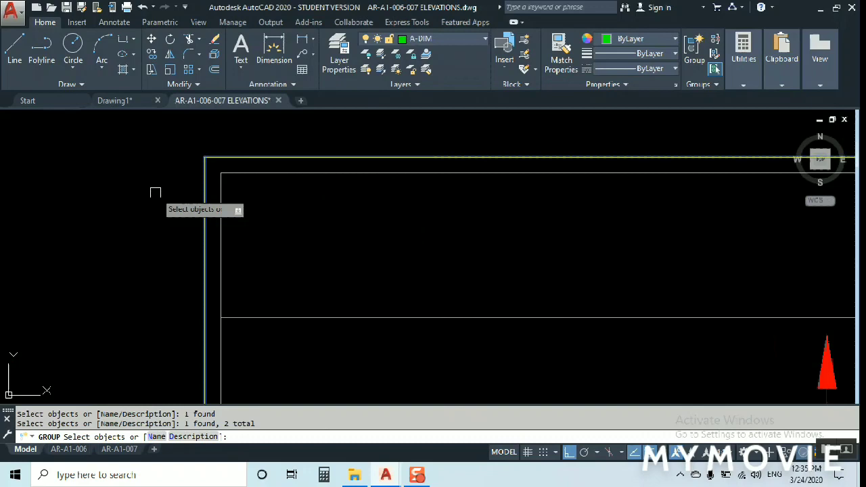
Add the door's right outer frame line to the selection, create the unnamed group and deselect it
scroll(155, 189, "down", 4)
scroll(652, 193, "up", 4)
left_click(612, 184)
scroll(448, 216, "down", 5)
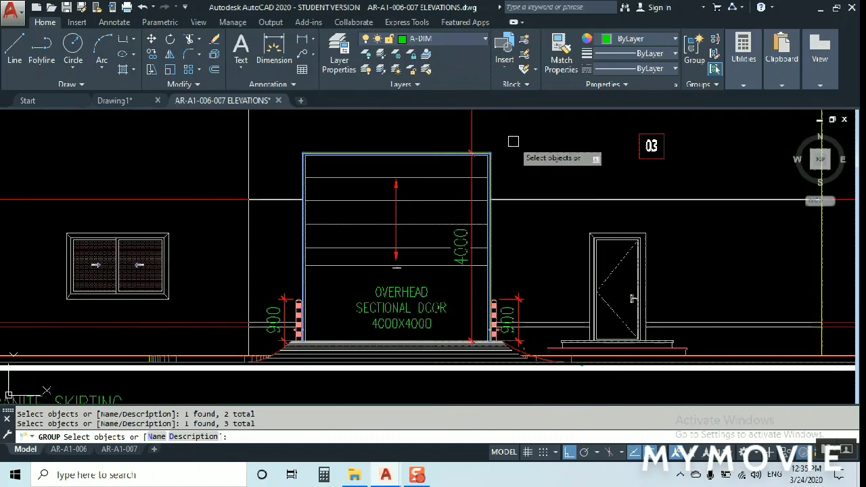
left_click(391, 201)
scroll(542, 164, "up", 4)
scroll(493, 151, "down", 6)
scroll(466, 205, "up", 4)
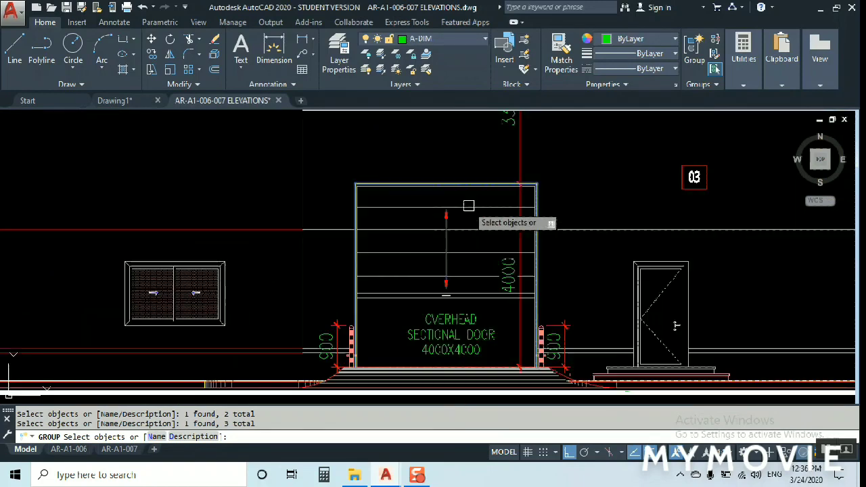
key("Return")
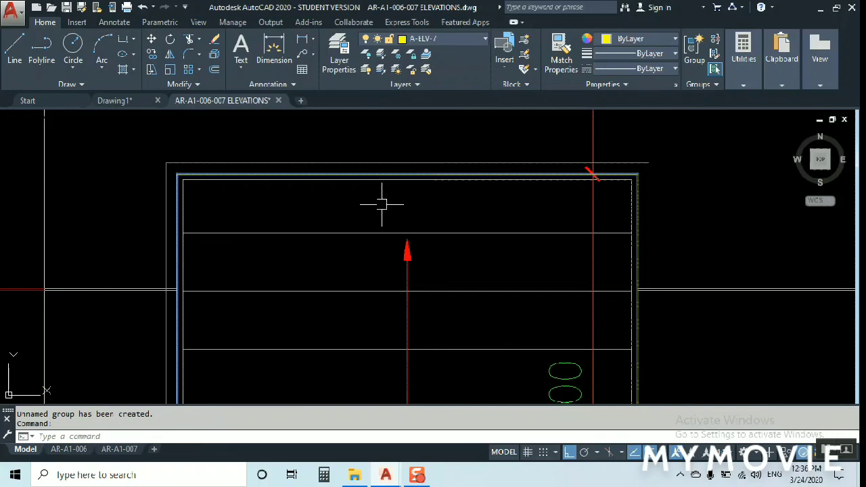
scroll(414, 179, "down", 4)
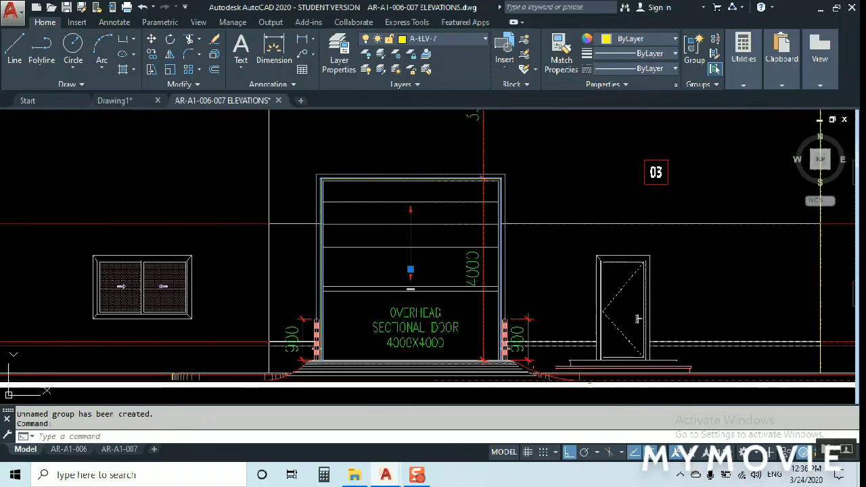
key("Escape")
Draw a long, looping freehand SKETCH line around the first two LEFT SIDE ELEVATION texts below the building and in the empty space beneath them
scroll(474, 306, "down", 4)
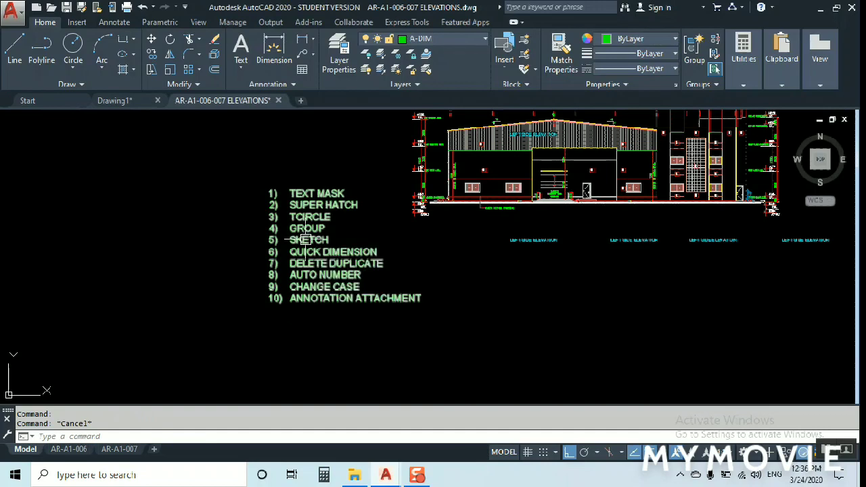
scroll(316, 263, "up", 6)
scroll(486, 271, "down", 4)
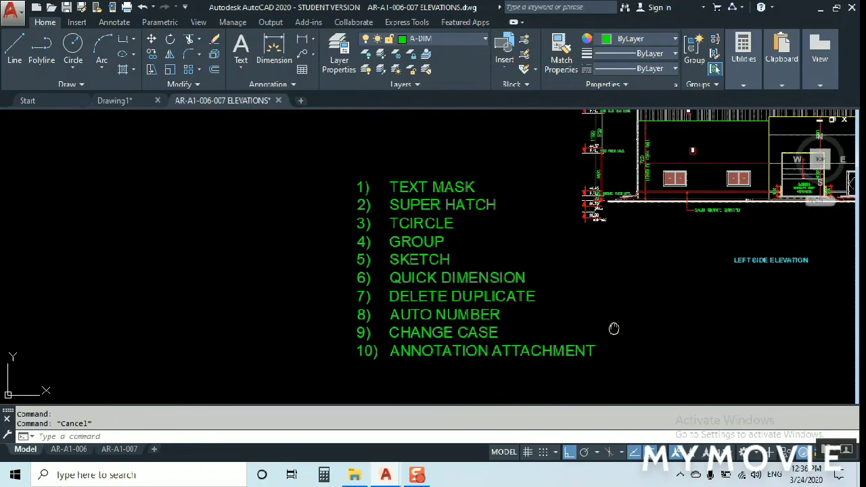
middle_click_drag(619, 329, 340, 197)
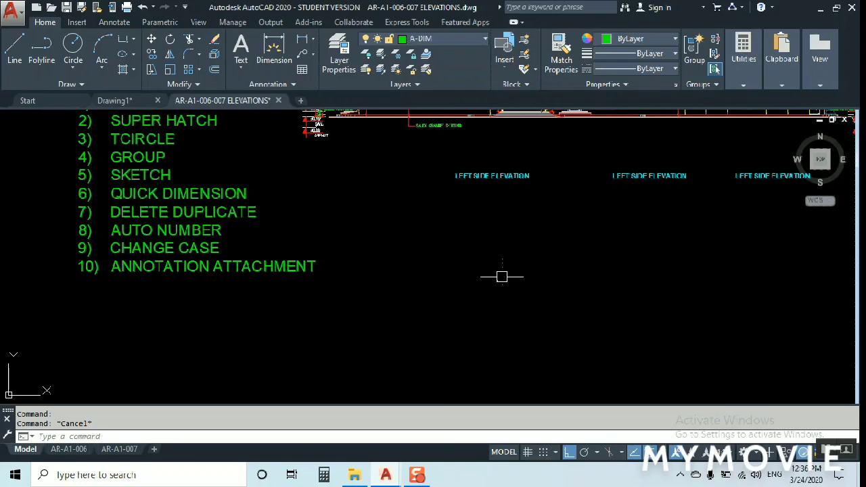
type("sk")
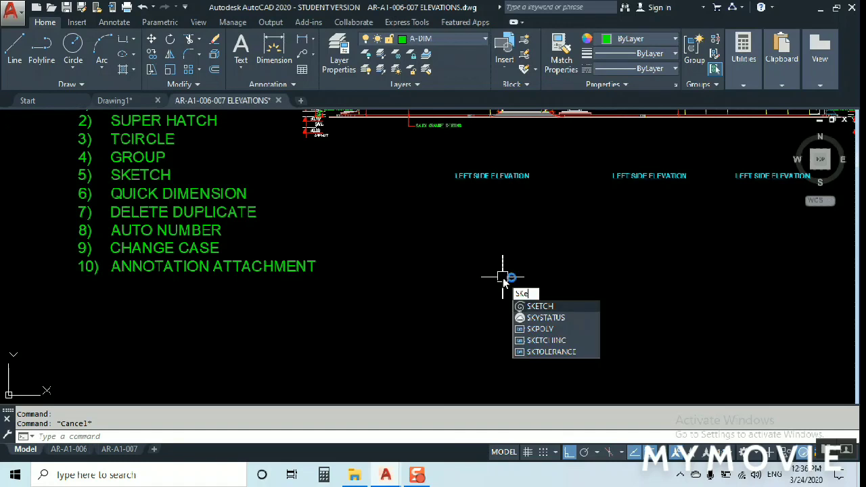
type("e")
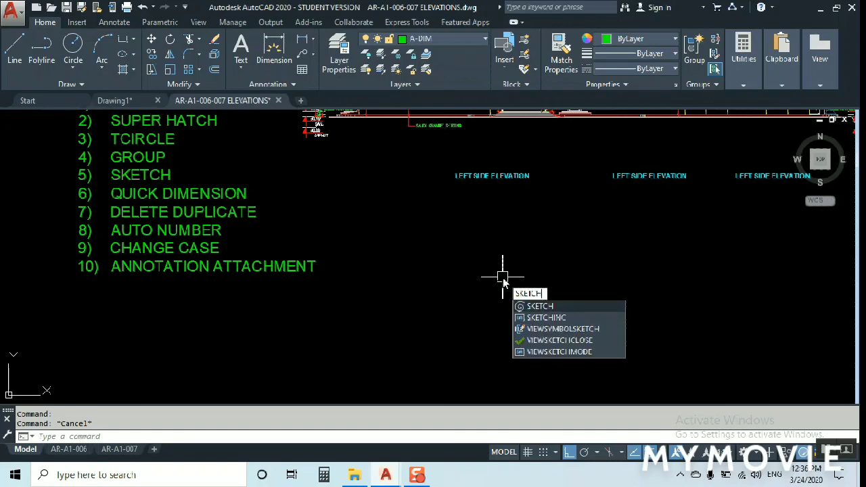
key("Return")
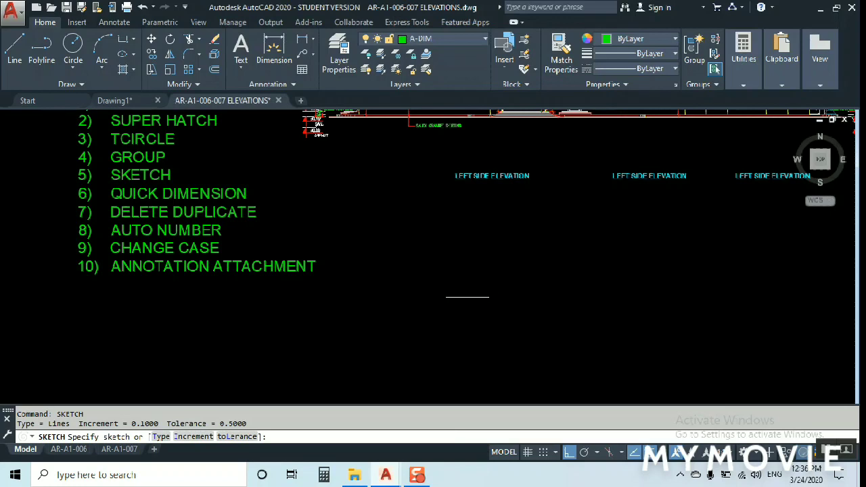
left_click(444, 263)
mouse_move(514, 245)
left_mouse_down()
mouse_move(586, 263)
mouse_move(513, 342)
mouse_move(447, 326)
mouse_move(480, 264)
mouse_move(436, 283)
mouse_move(515, 282)
mouse_move(519, 334)
mouse_move(711, 302)
mouse_move(517, 245)
mouse_move(431, 208)
mouse_move(414, 162)
mouse_move(540, 166)
left_mouse_up()
left_click_drag(655, 147, 662, 209)
mouse_move(617, 235)
left_mouse_down()
mouse_move(758, 296)
mouse_move(541, 308)
mouse_move(441, 301)
left_mouse_up()
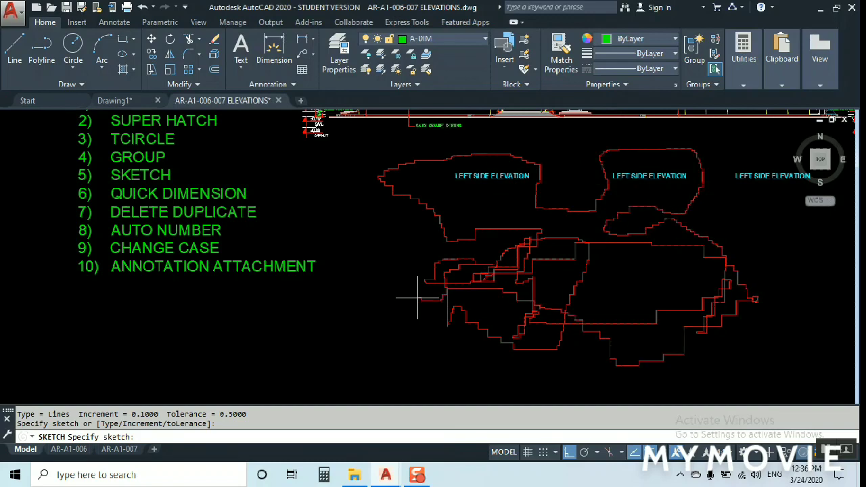
key("Return")
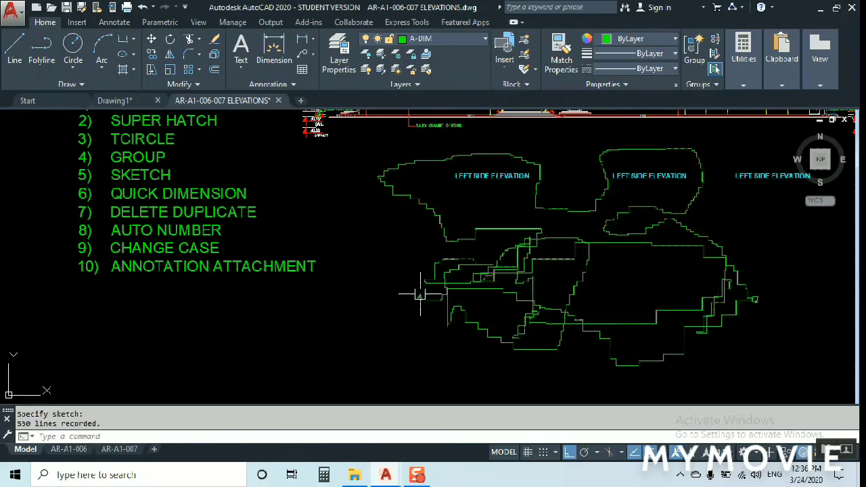
Erase the tangled middle part of the freehand sketch just below the first two LEFT SIDE ELEVATION texts
scroll(417, 291, "down", 3)
key("Escape")
scroll(544, 230, "up", 3)
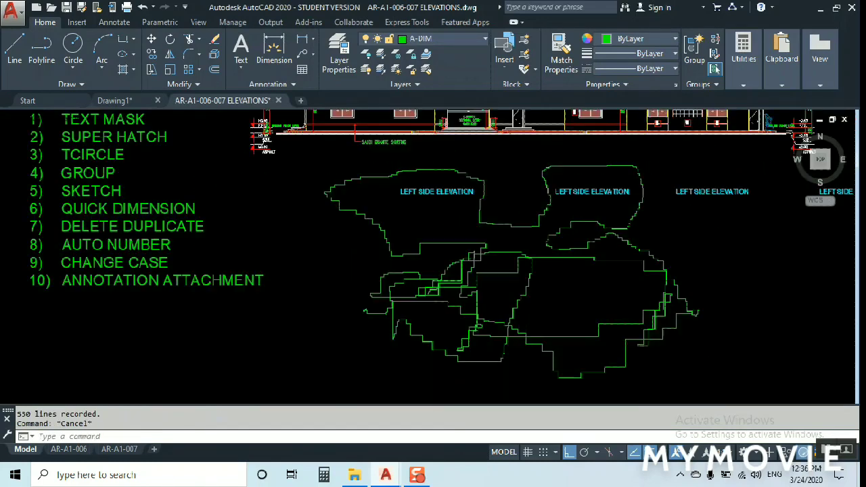
scroll(562, 271, "down", 3)
left_click(564, 274)
left_click(446, 231)
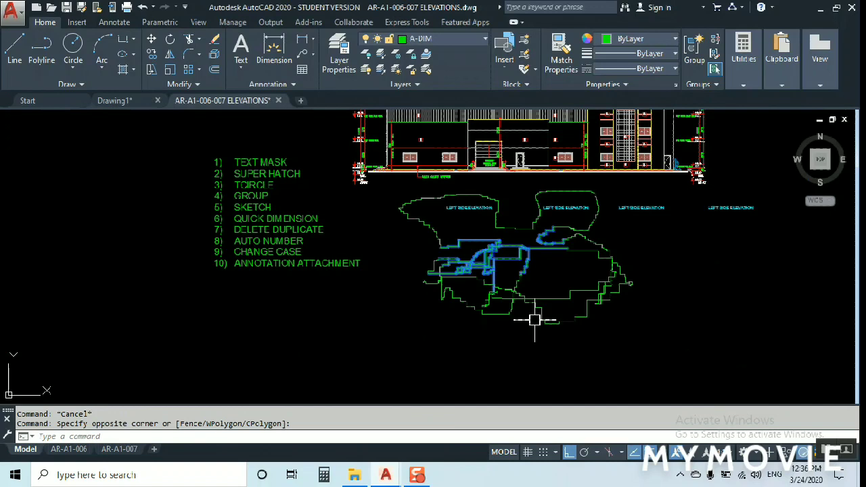
type("e")
key("Return")
Erase the lower loops of the freehand sketch with a crossing selection
scroll(634, 257, "up", 2)
left_click(656, 200)
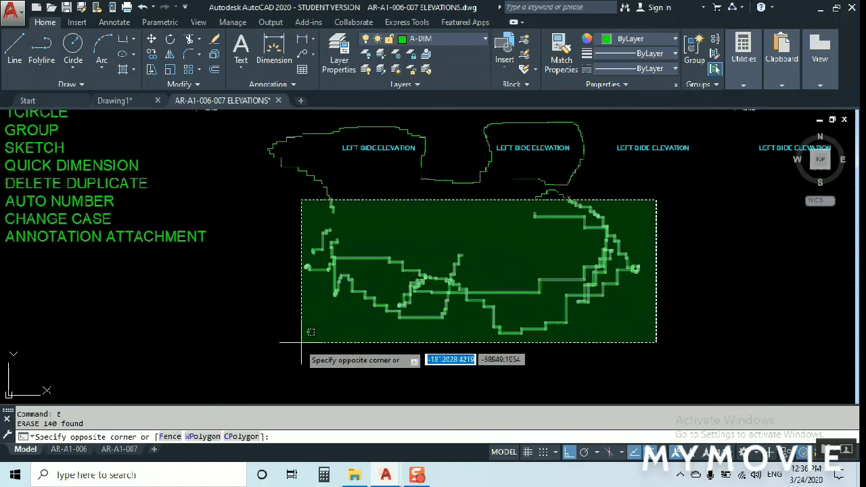
left_click(302, 362)
type("e")
key("Return")
Erase the remaining sketch outlines around the first two LEFT SIDE ELEVATION texts, leaving both texts out of the selection
scroll(353, 159, "up", 2)
scroll(353, 158, "down", 3)
scroll(267, 172, "up", 3)
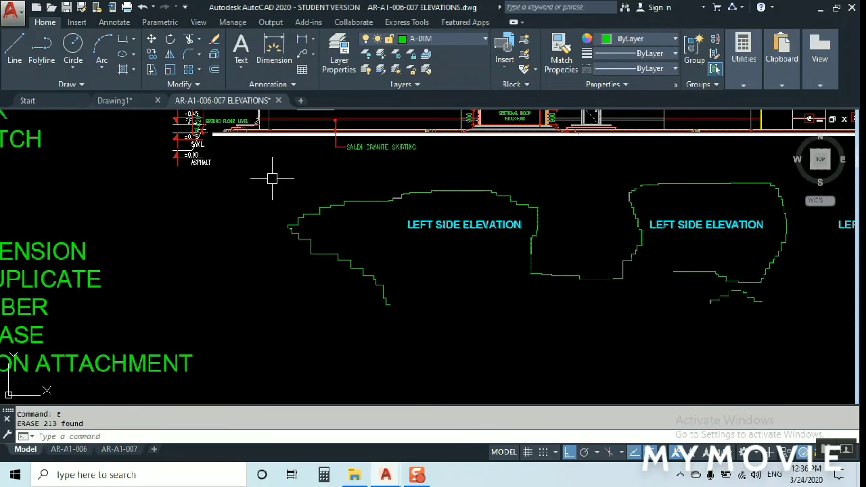
left_click(276, 167)
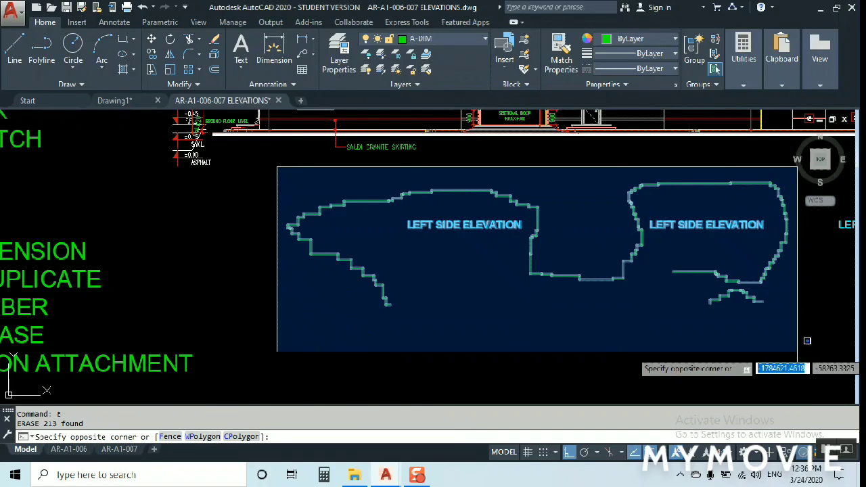
left_click(812, 346)
left_click(459, 264)
left_click(429, 218)
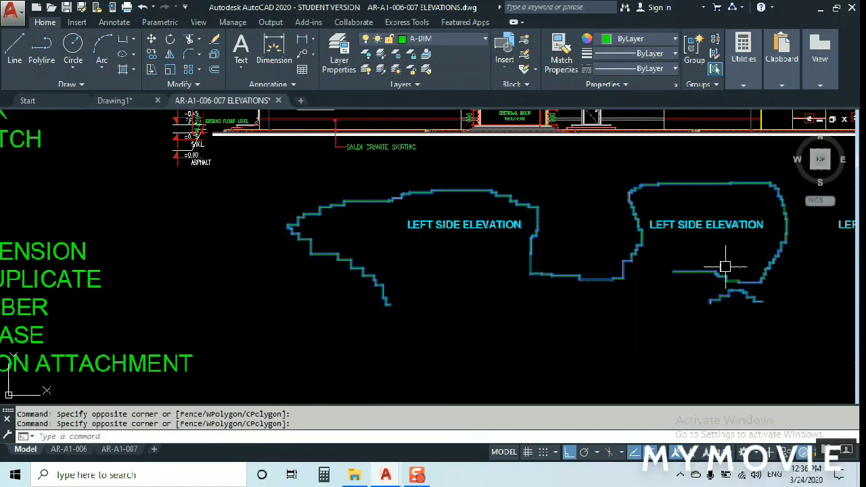
key("Delete")
Erase the existing chain of horizontal dimensions above the building's right-hand block
scroll(682, 257, "down", 4)
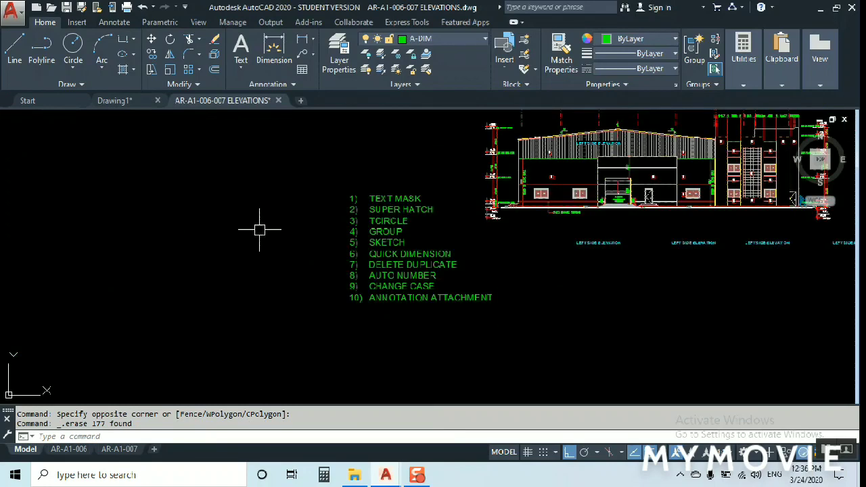
scroll(422, 264, "up", 3)
key("Escape")
middle_click_drag(615, 344, 499, 344)
scroll(678, 305, "down", 2)
middle_click_drag(678, 306, 458, 357)
scroll(591, 203, "up", 4)
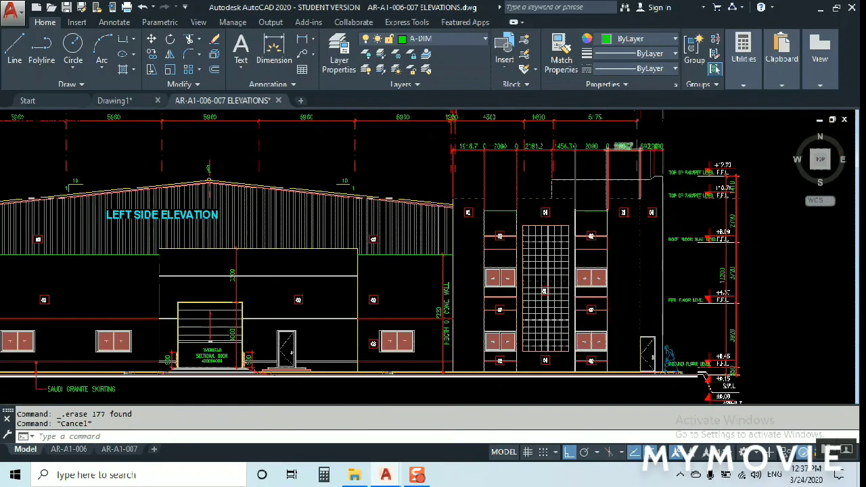
scroll(620, 145, "up", 3)
left_click(727, 146)
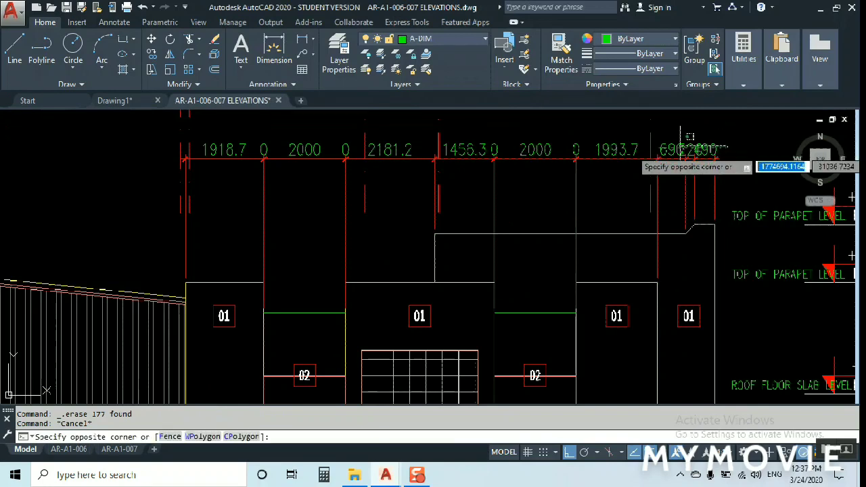
left_click(229, 164)
type("E")
key("Return")
scroll(304, 176, "down", 5)
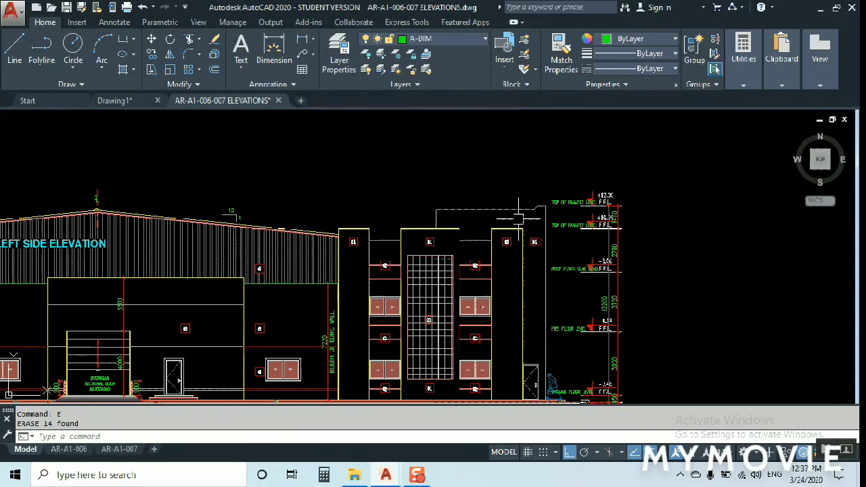
Start a quick dimension (QDIM) and select the horizontal top edges of the right-hand block, including the raised parapet lines
scroll(396, 229, "up", 2)
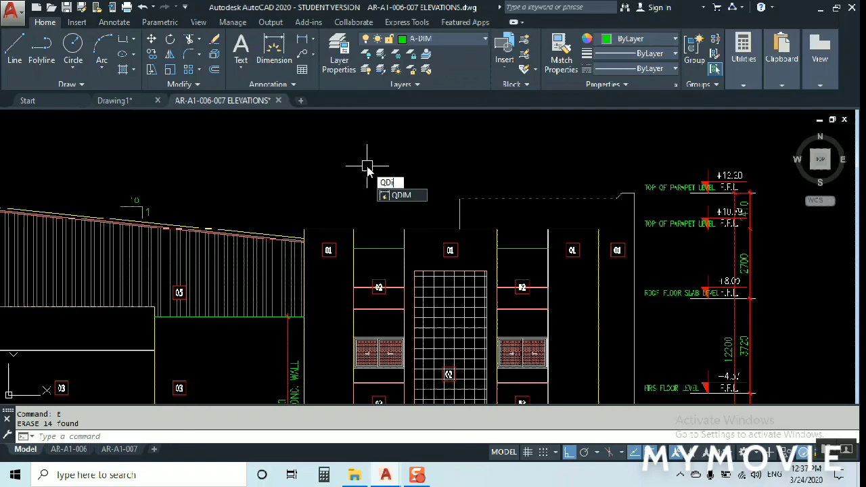
key("Return")
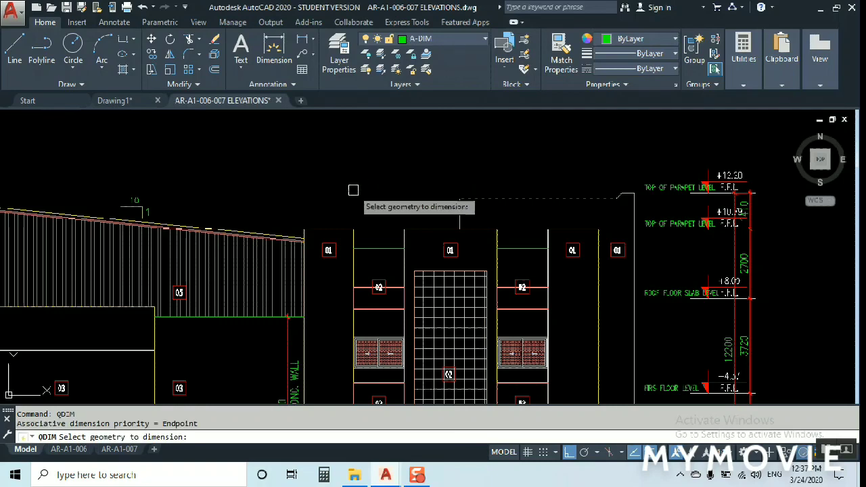
left_click(396, 247)
left_click(414, 231)
left_click(437, 229)
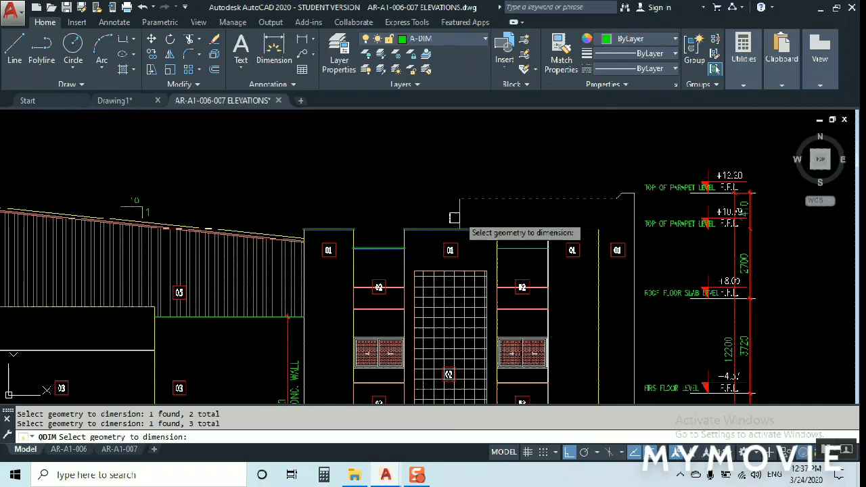
left_click(508, 199)
left_click(580, 231)
left_click(609, 194)
scroll(629, 192, "up", 2)
left_click(636, 196)
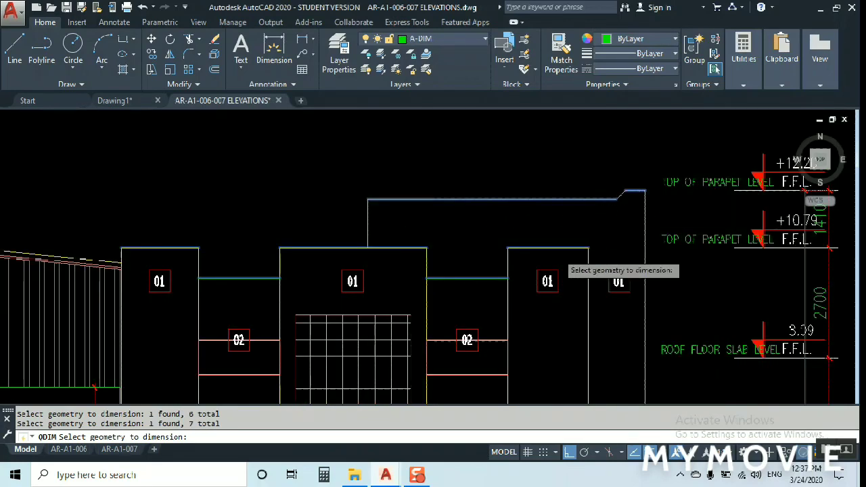
Add the right slope of the gable roof to the QDIM selection and place the continuous dimension line above the building
scroll(566, 271, "down", 3)
scroll(351, 277, "up", 3)
left_click(367, 259)
scroll(377, 267, "down", 3)
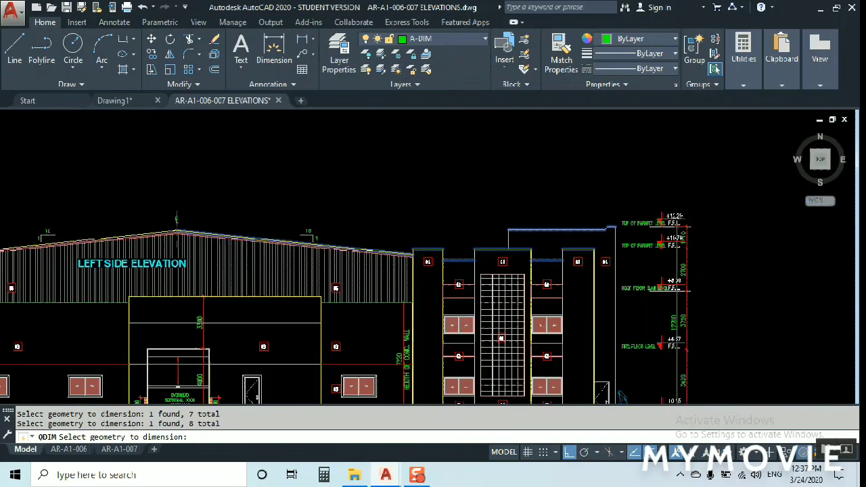
scroll(450, 236, "up", 3)
key("Return")
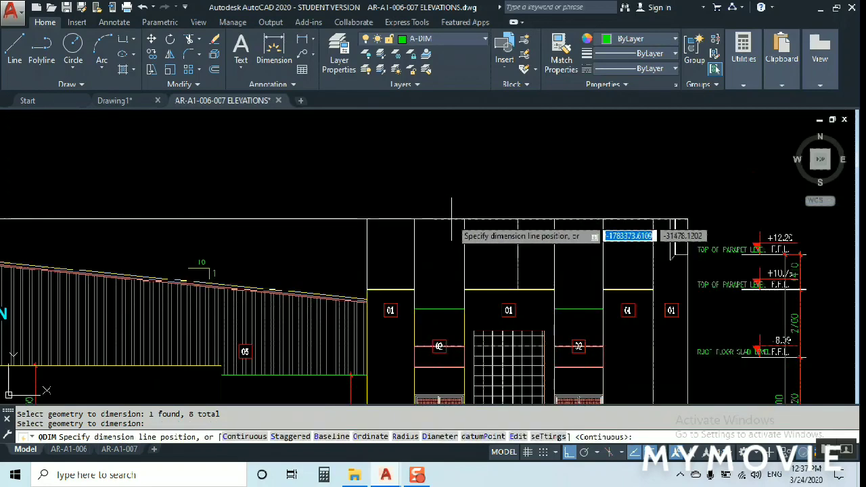
left_click(453, 216)
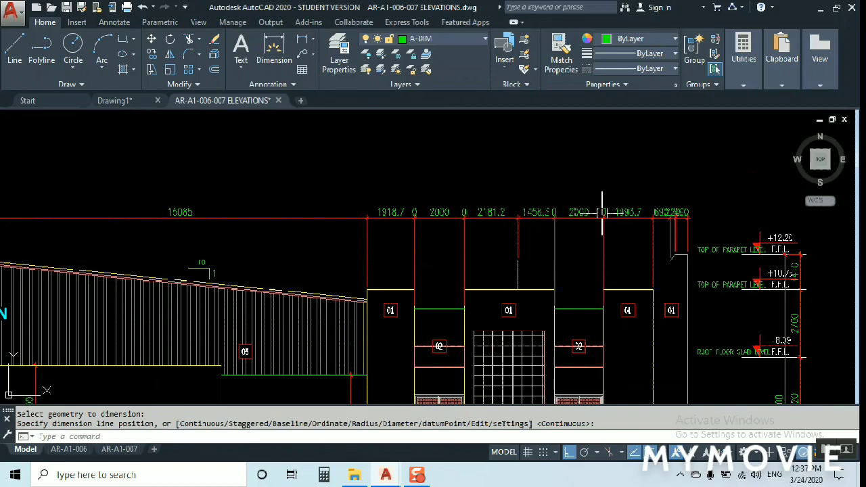
Erase the whole quick dimension chain above the gable roof and the right-hand block
scroll(607, 215, "up", 2)
scroll(435, 249, "down", 4)
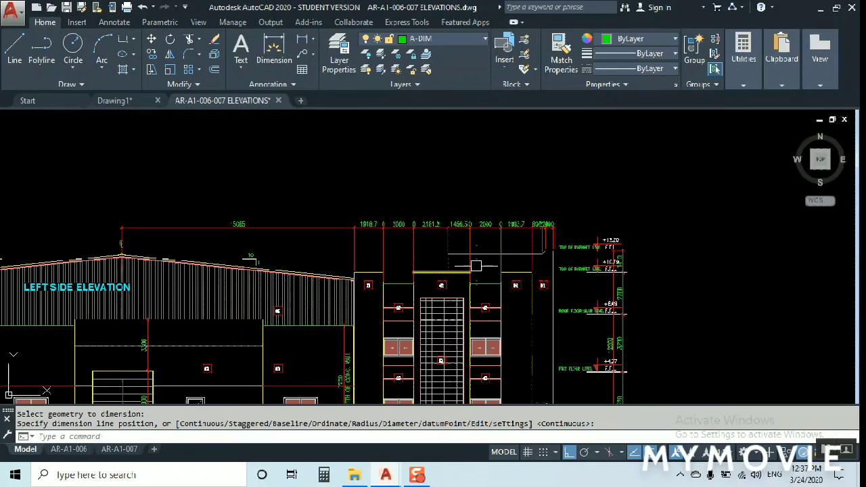
scroll(393, 281, "up", 4)
scroll(568, 243, "down", 3)
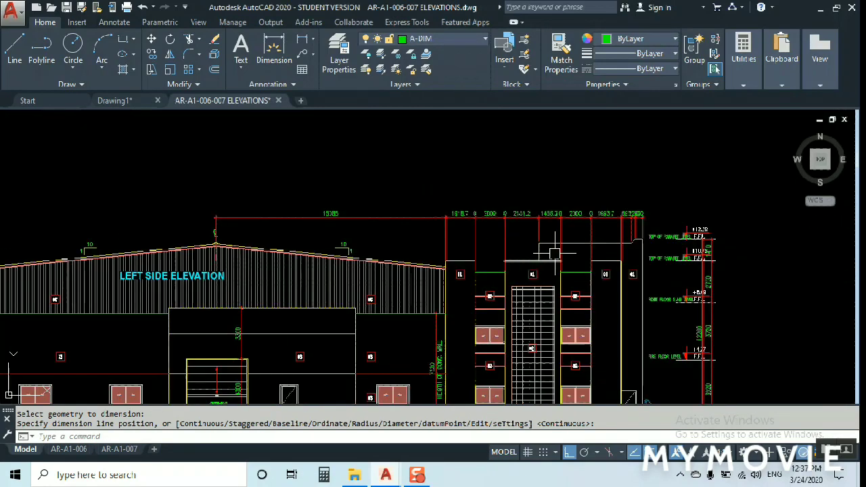
left_click(648, 196)
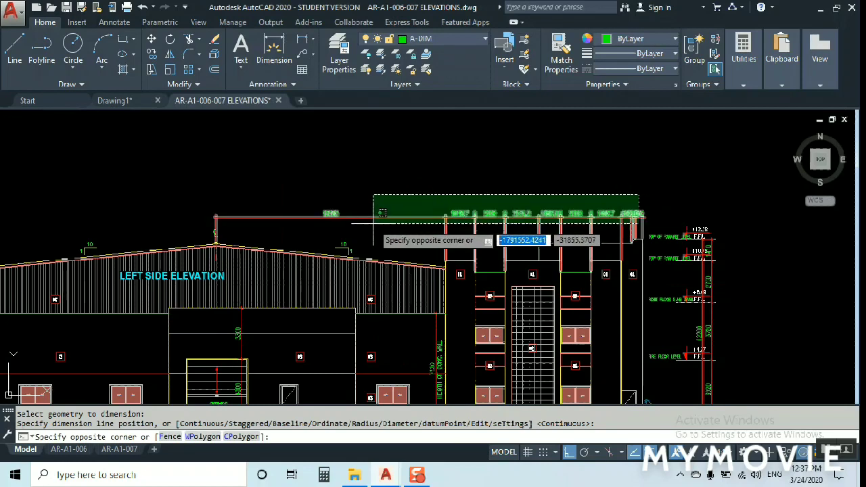
left_click(378, 235)
type("e")
key("Return")
scroll(587, 203, "down", 3)
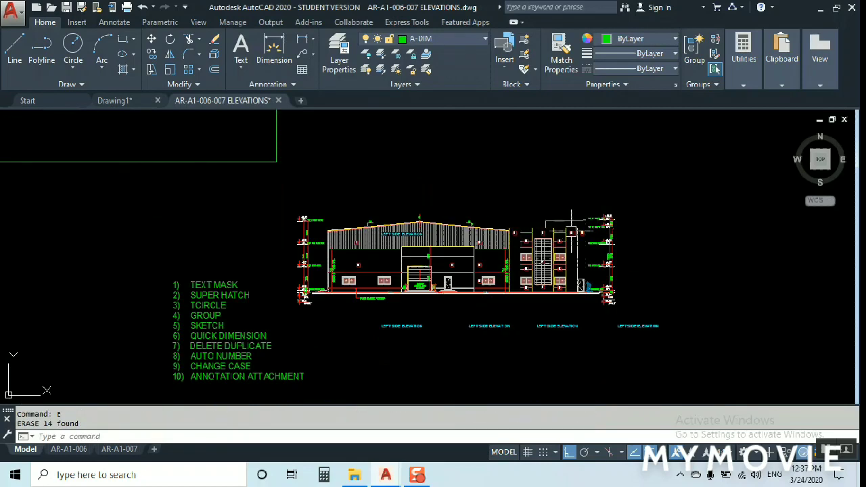
scroll(199, 336, "up", 6)
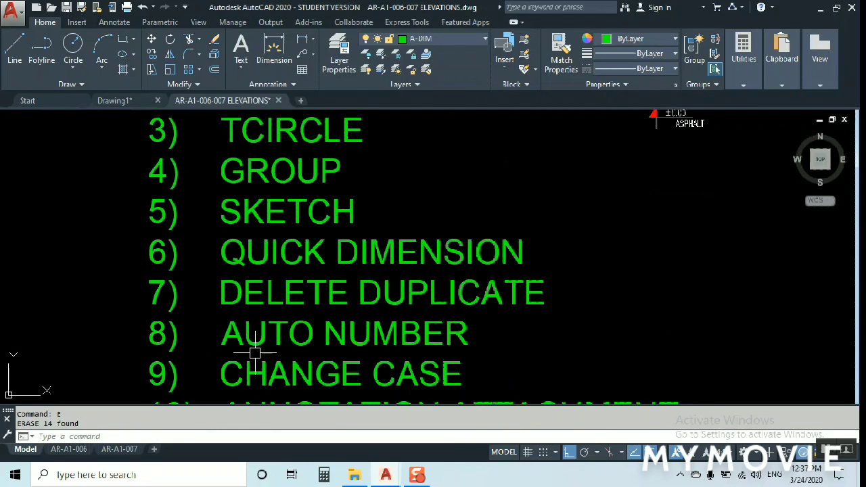
scroll(8, 349, "down", 3)
middle_click_drag(546, 309, 448, 271)
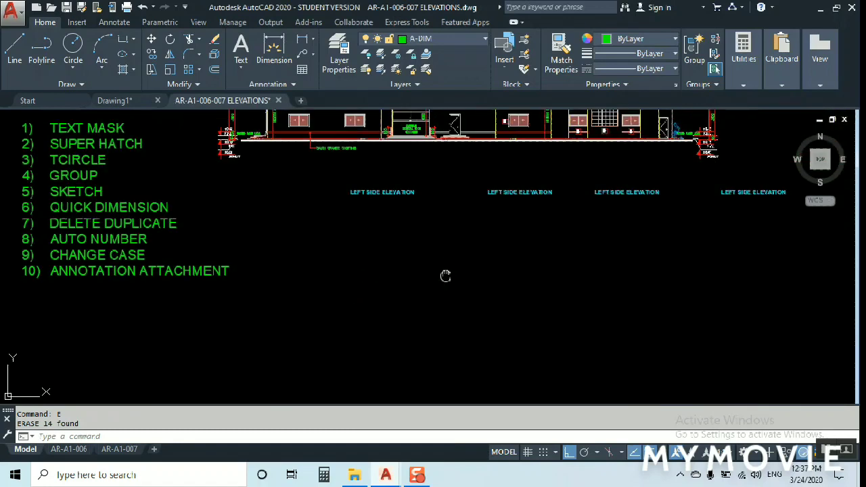
left_click(441, 263)
left_click(416, 277)
type("rec")
key("Return")
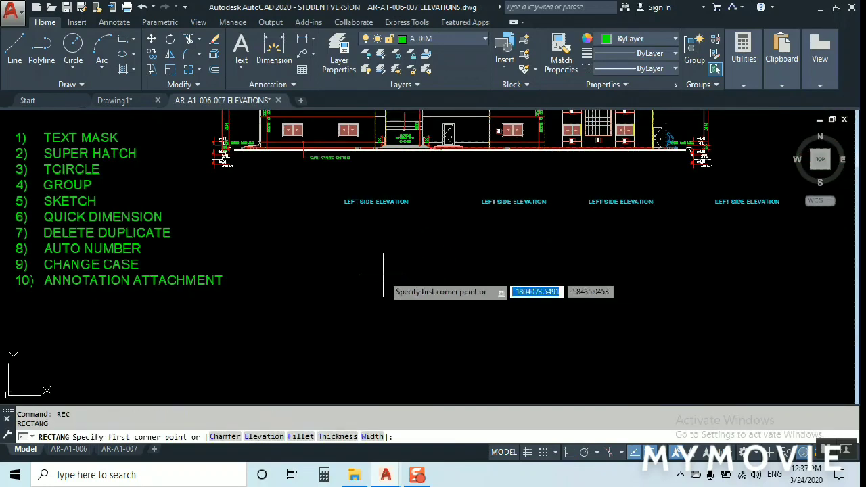
scroll(440, 257, "down", 3)
key("Escape")
Draw an upright rectangle in the empty space below and between the first two LEFT SIDE ELEVATION texts
scroll(439, 257, "up", 4)
type("re")
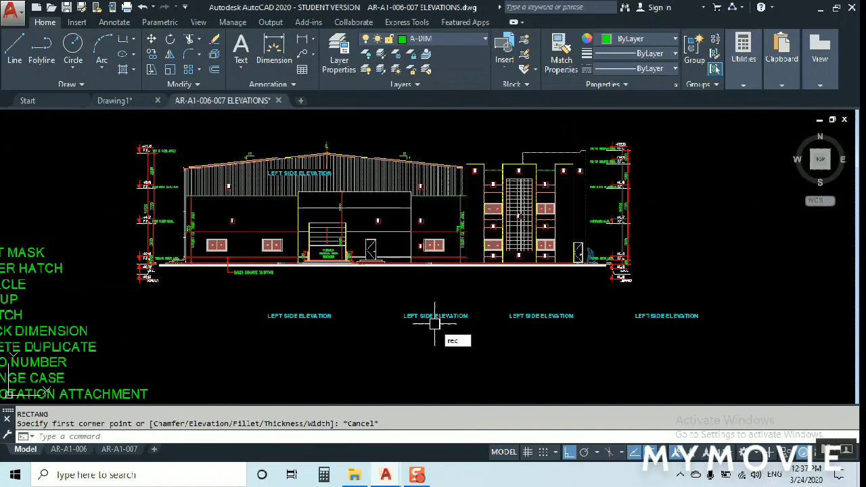
type("c")
key("Return")
scroll(368, 354, "down", 3)
scroll(397, 309, "up", 3)
left_click(373, 264)
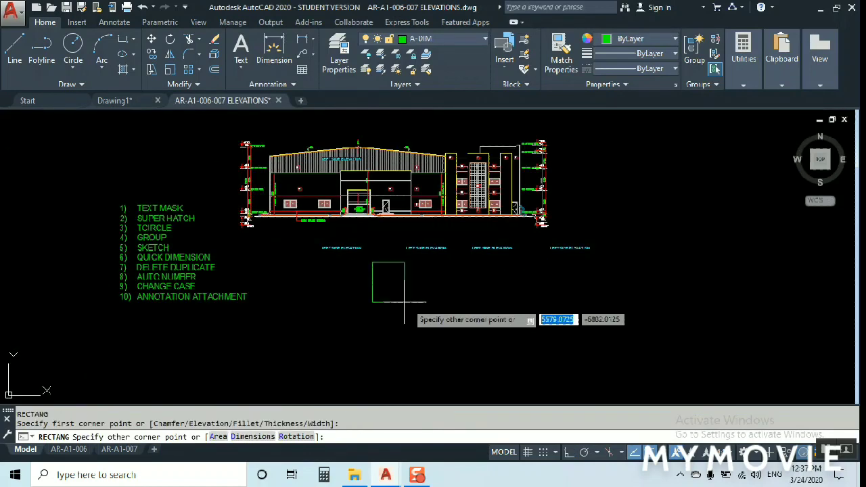
left_click(404, 311)
Draw two more rectangles of the same size exactly on top of the existing one, snapping to its opposite corners
scroll(381, 294, "up", 3)
key("Return")
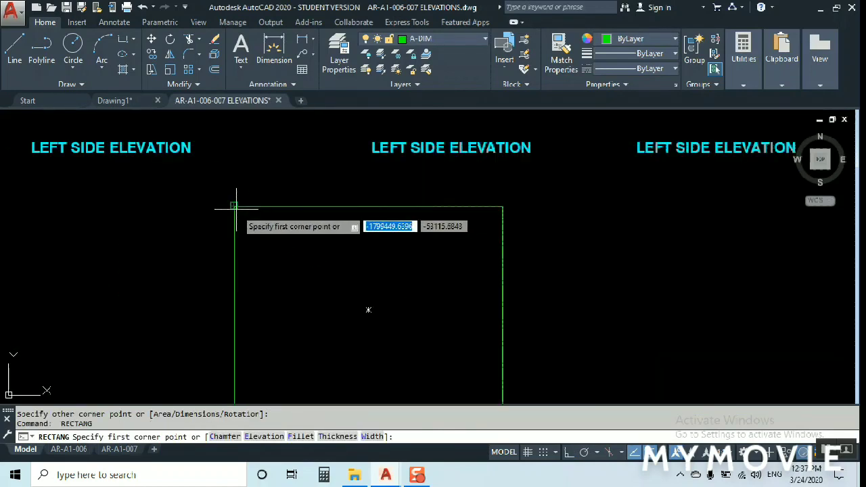
left_click(236, 206)
scroll(331, 295, "down", 2)
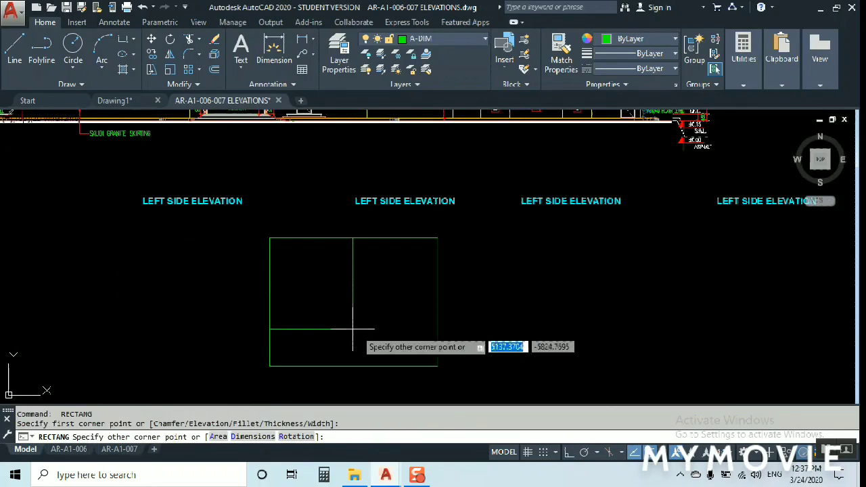
left_click(438, 366)
key("Return")
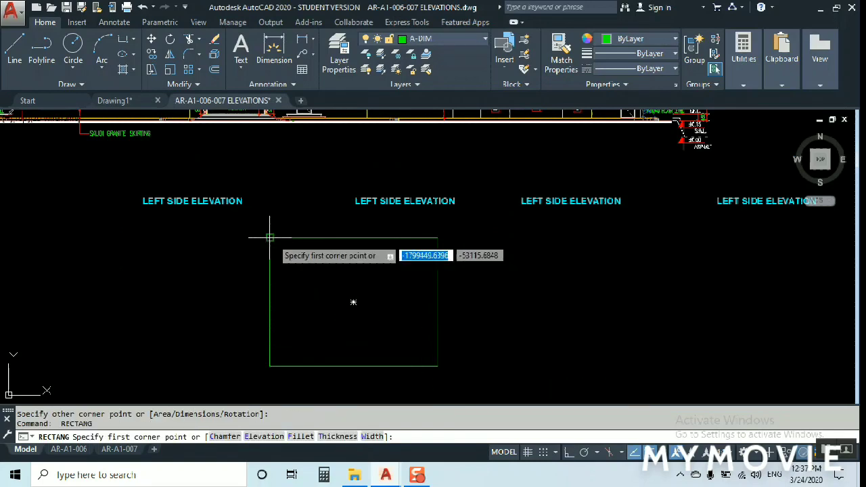
left_click(269, 238)
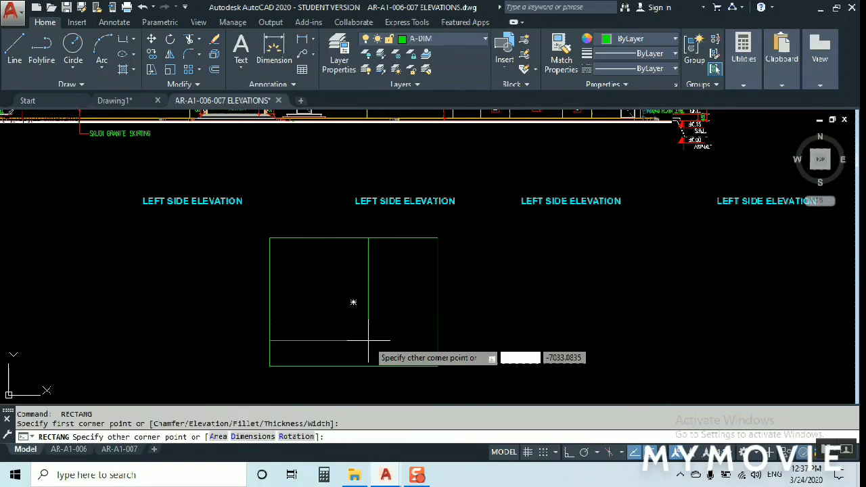
left_click(438, 366)
key("Escape")
Erase overlapping copies of the stacked rectangle below the LEFT SIDE ELEVATION texts, and undo the erasures
left_click(439, 300)
type("e")
key("Return")
key("ctrl+z")
key("ctrl+z")
scroll(453, 266, "down", 4)
scroll(431, 266, "up", 4)
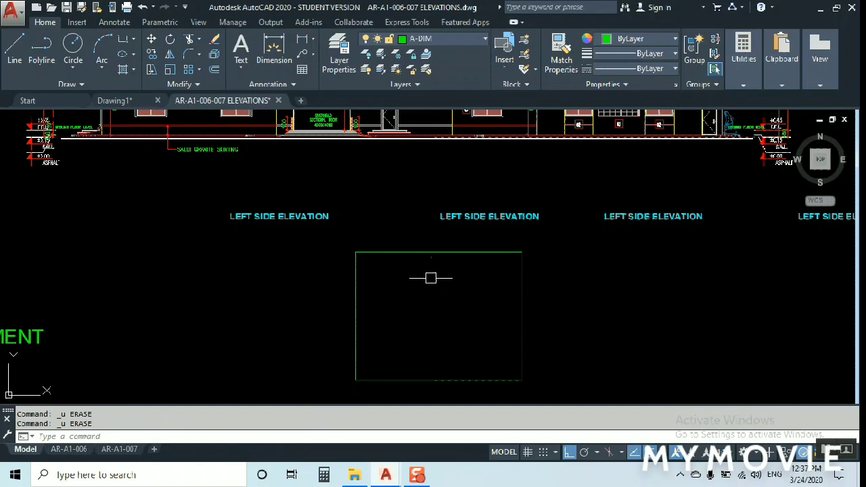
left_click(432, 252)
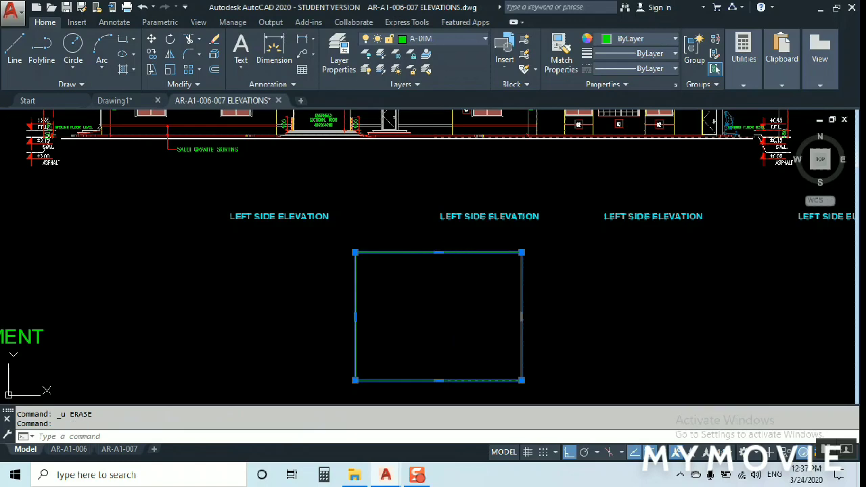
left_click(438, 252)
right_click(413, 254)
left_click(460, 279)
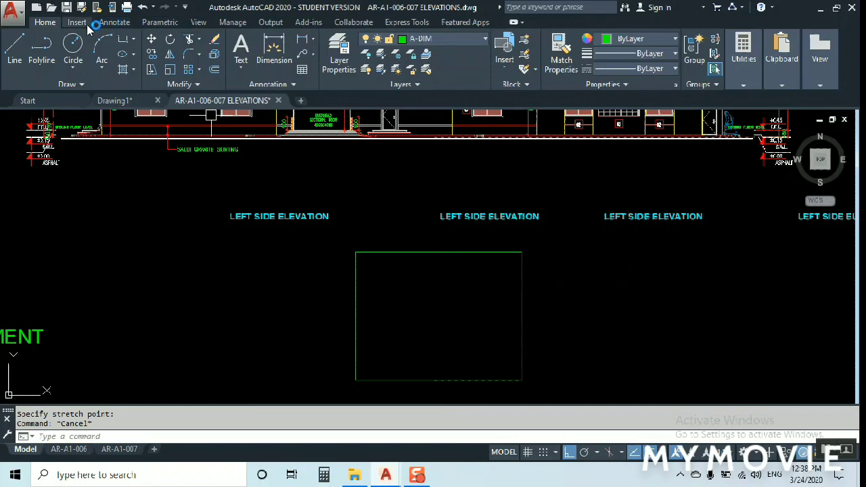
Run Delete Duplicate Objects (OVERKILL) on all the stacked rectangles, keeping the default comparison settings and options
left_click(113, 23)
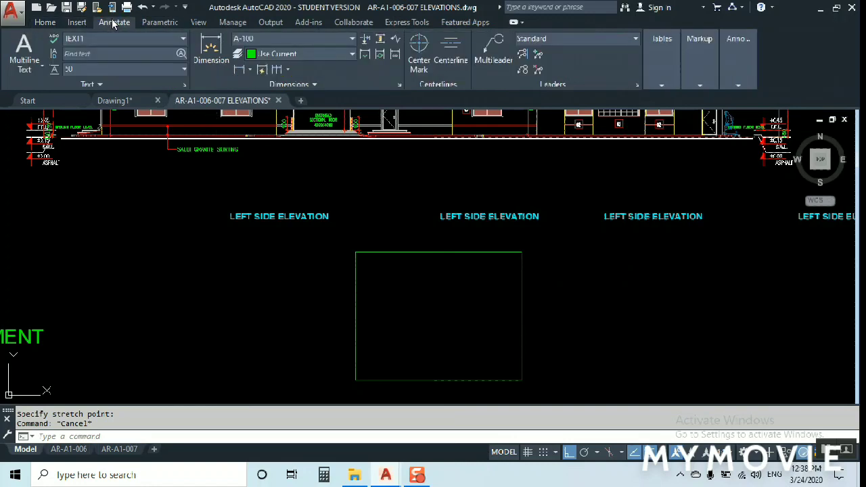
left_click(46, 23)
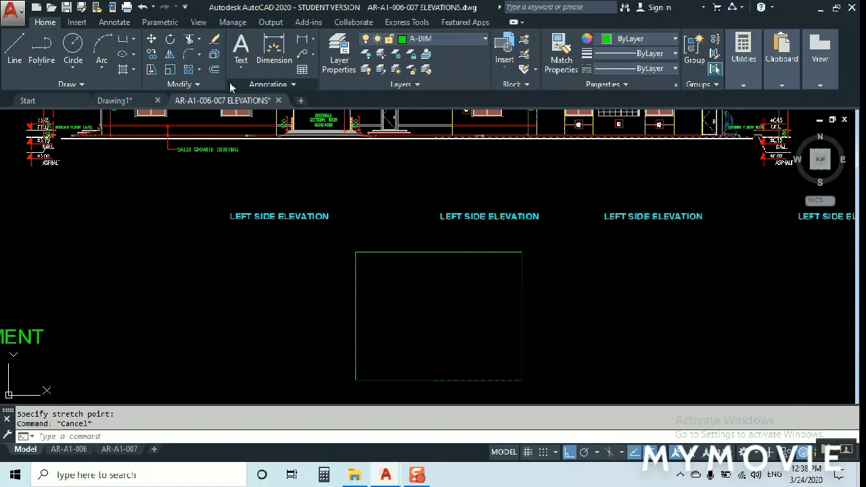
left_click(196, 89)
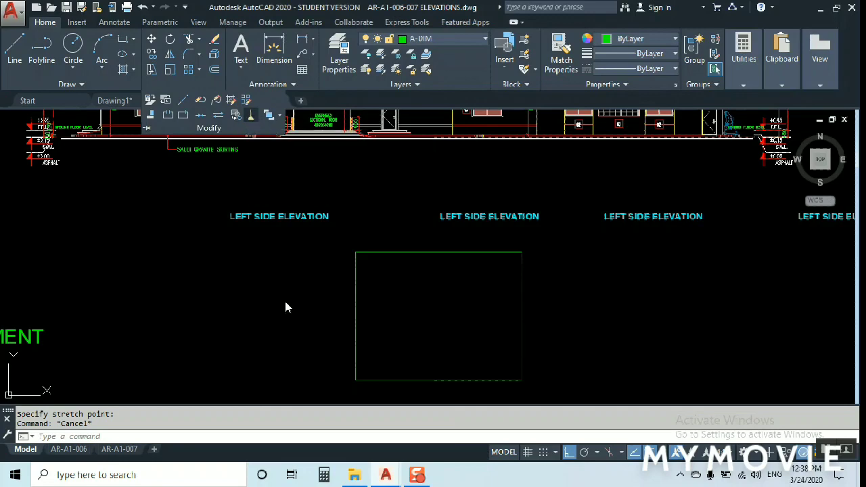
left_click(340, 237)
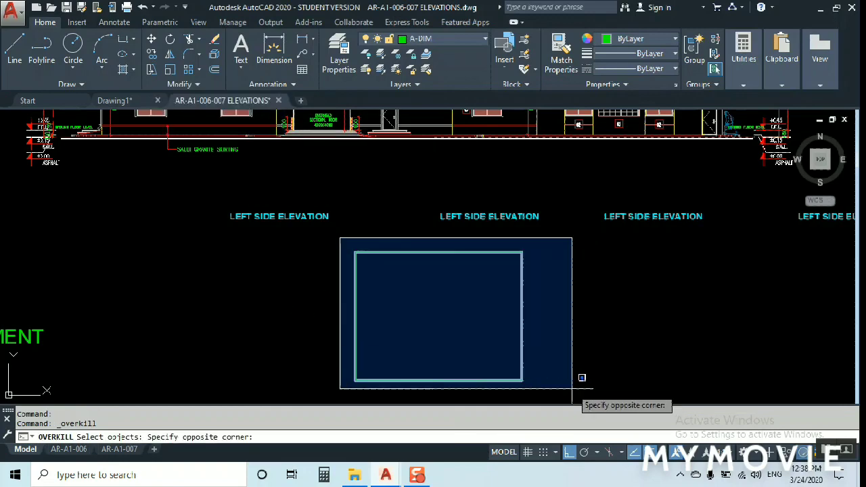
left_click(540, 392)
key("Return")
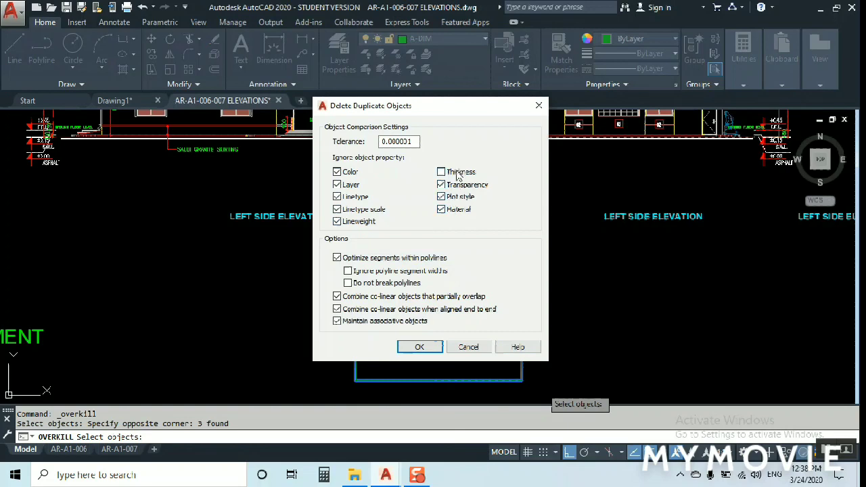
left_click(423, 347)
key("Escape")
Erase the remaining rectangle below the LEFT SIDE ELEVATION texts
left_click(458, 256)
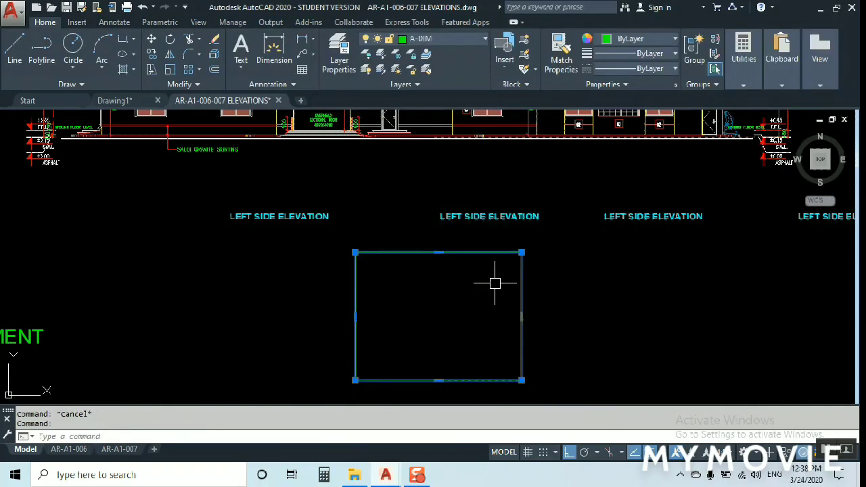
type("e")
key("Return")
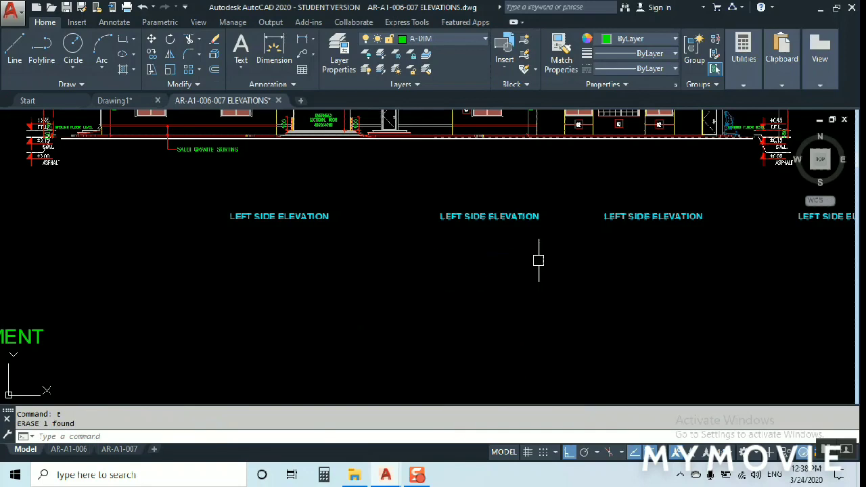
key("Escape")
Auto-number the lines of the lowercase "left side elevation" text with Select-order sorting, starting number 1 and Prefix placement
scroll(381, 293, "down", 5)
scroll(379, 291, "up", 4)
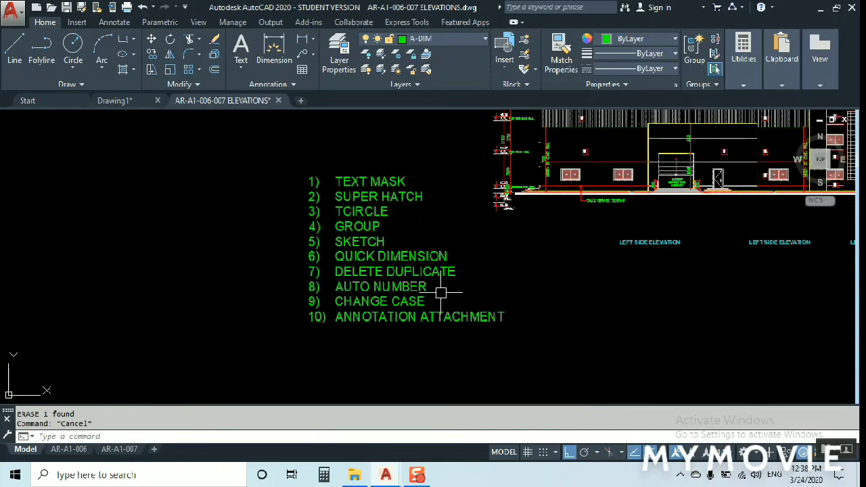
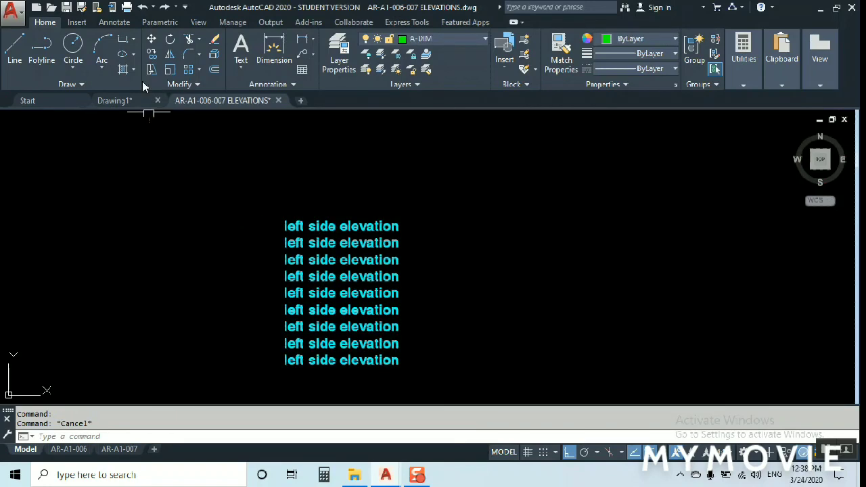
left_click(77, 22)
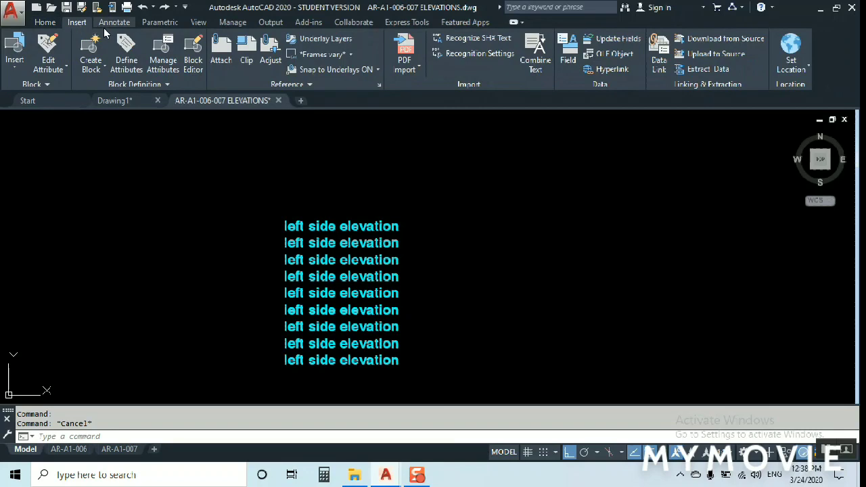
left_click(113, 23)
left_click(234, 25)
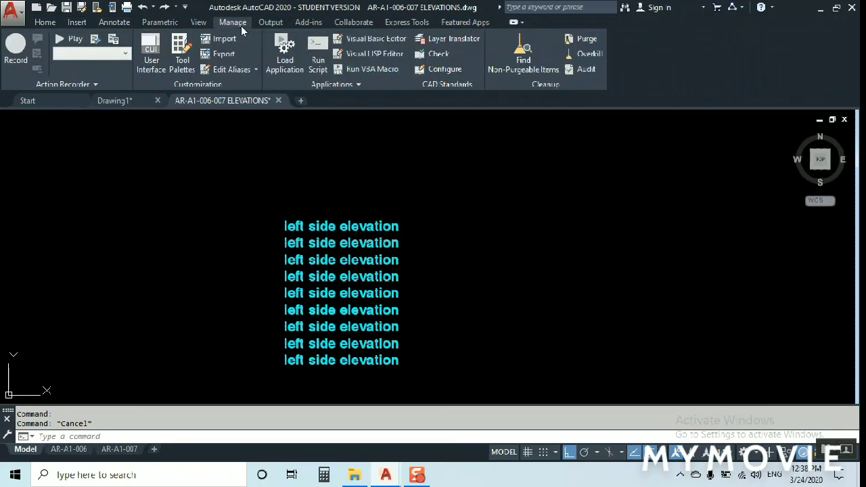
left_click(407, 23)
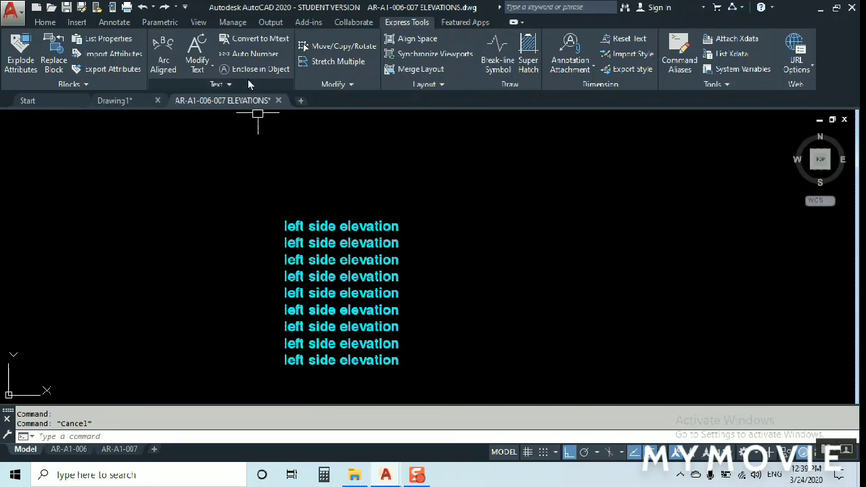
left_click(258, 54)
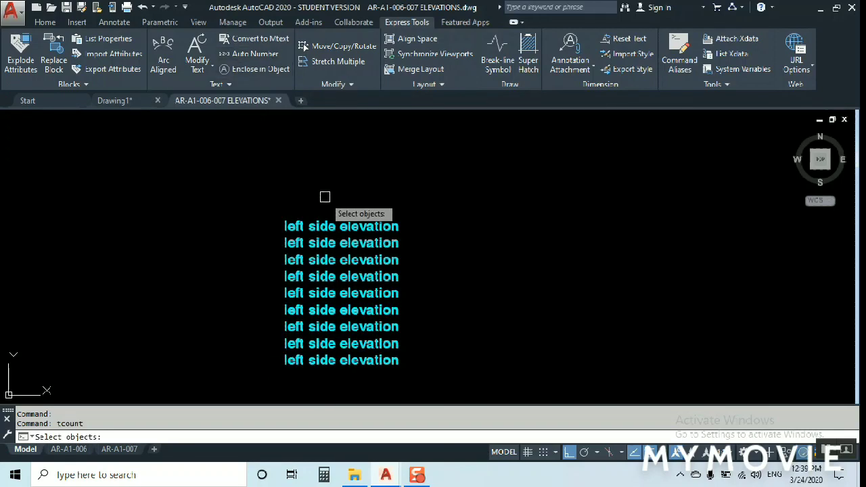
left_click(331, 235)
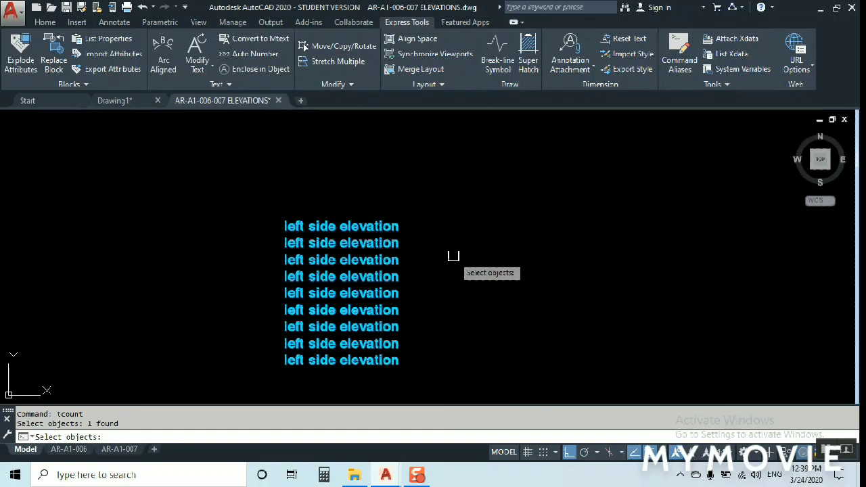
key("Return")
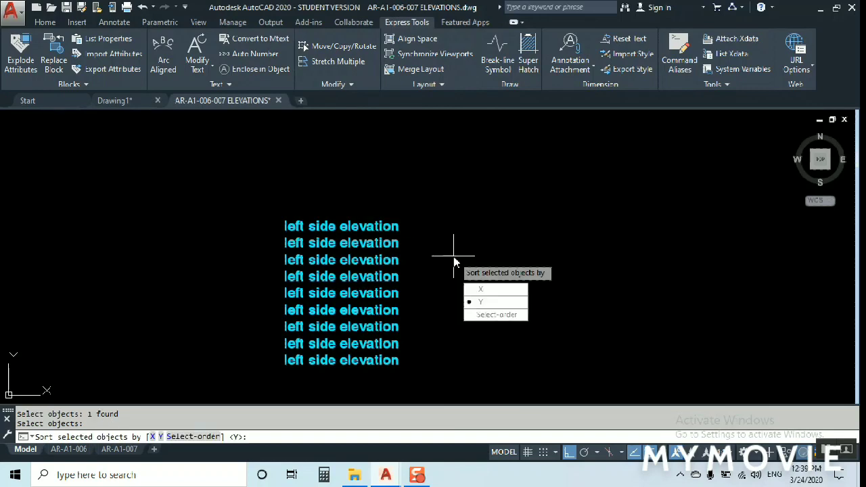
left_click(493, 315)
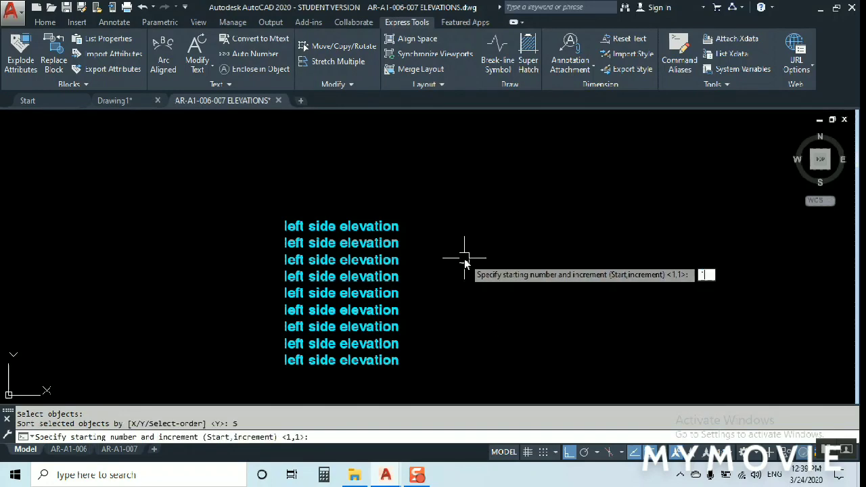
type("1")
key("Return")
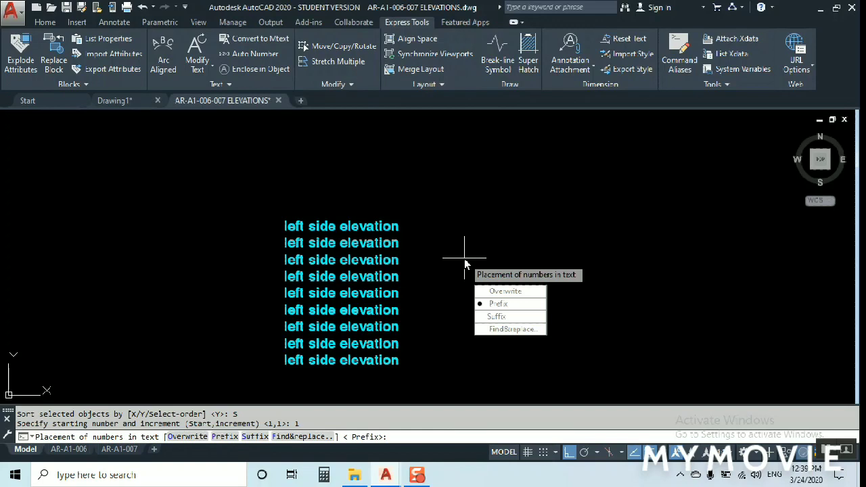
left_click(498, 304)
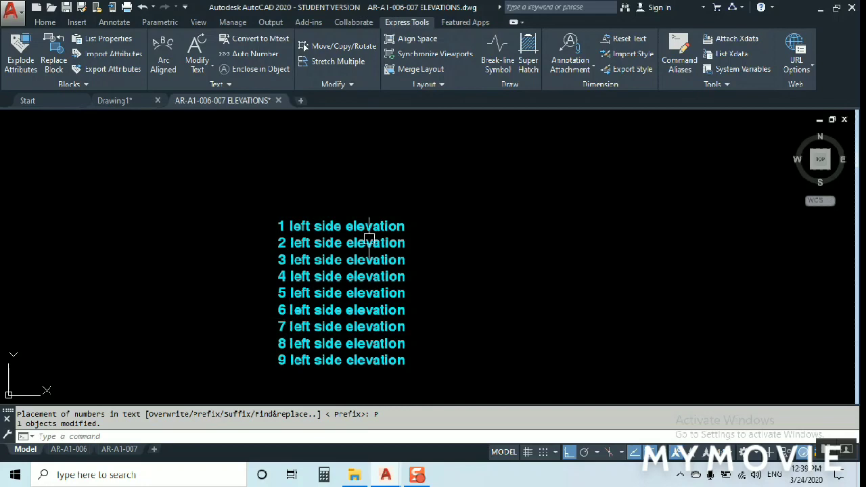
scroll(359, 264, "down", 4)
mouse_move(681, 315)
middle_mouse_down()
mouse_move(316, 291)
mouse_move(181, 269)
middle_mouse_up()
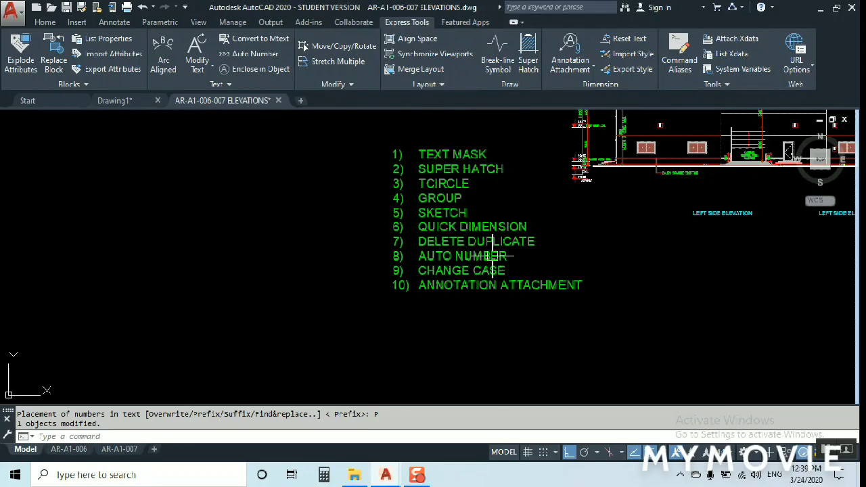
left_click(656, 311)
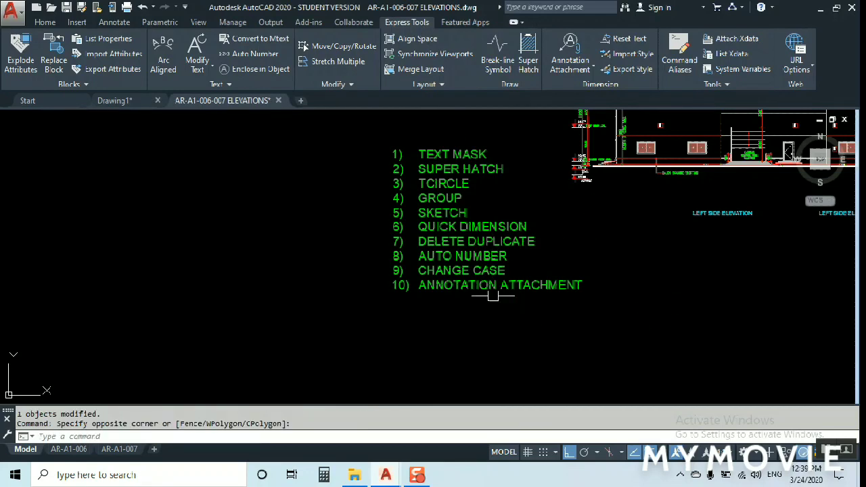
scroll(506, 299, "up", 4)
scroll(581, 284, "down", 5)
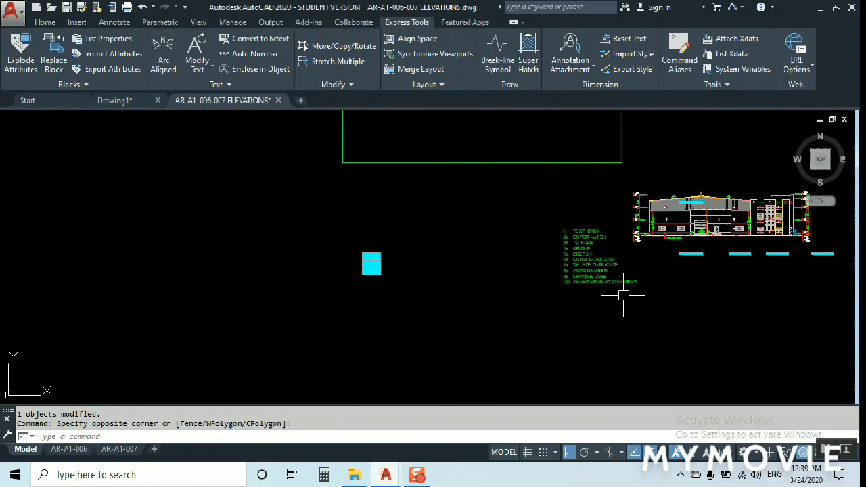
scroll(358, 270, "up", 5)
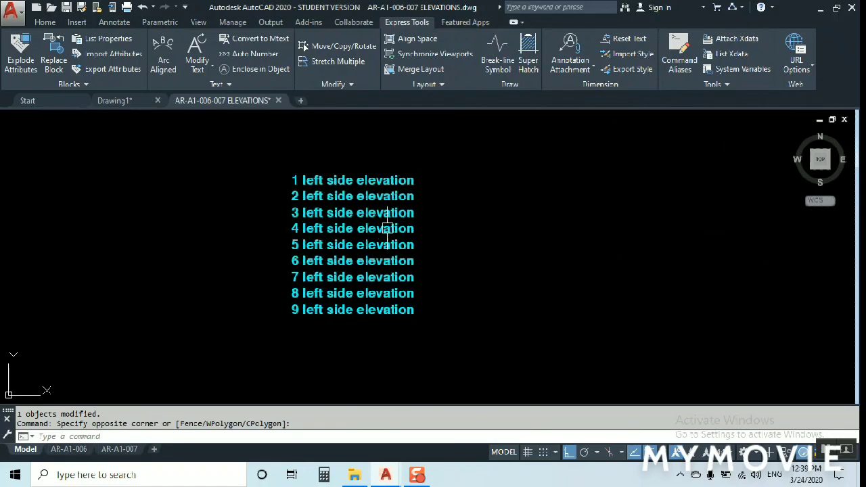
mouse_move(390, 236)
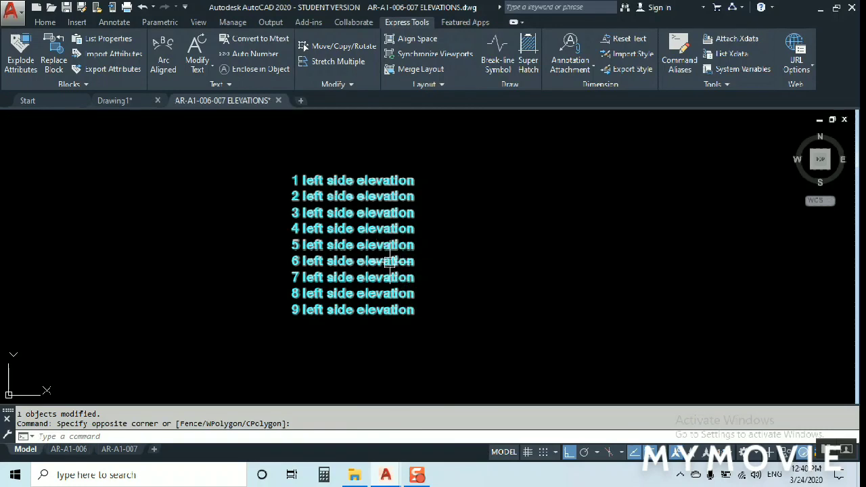
left_click(391, 261)
double_click(391, 260)
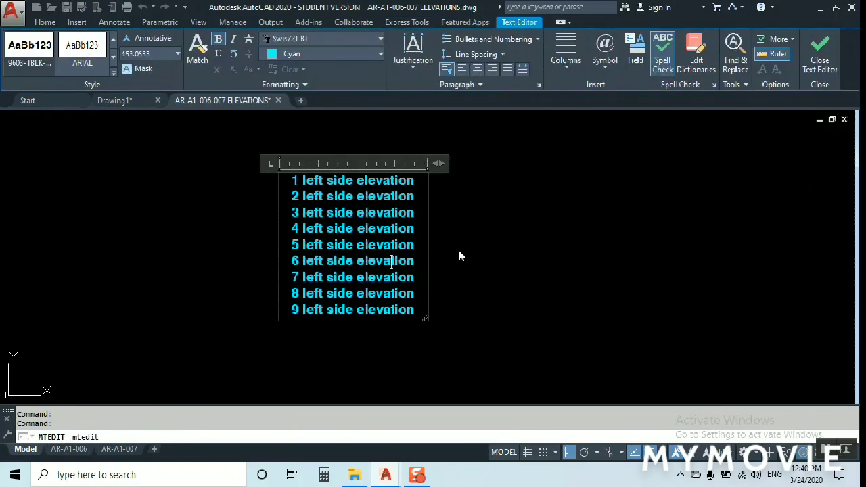
key("ctrl+a")
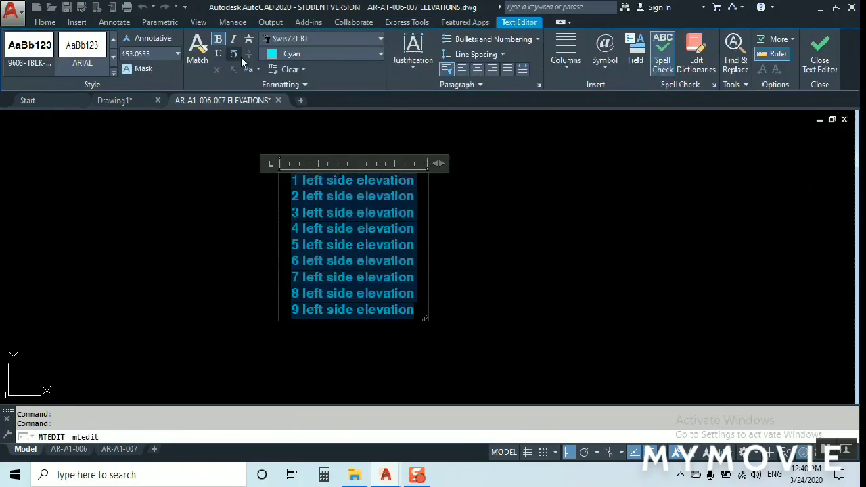
left_click(512, 311)
Change the numbered "left side elevation" text to UPPERCASE with the Change Case tool
left_click(355, 243)
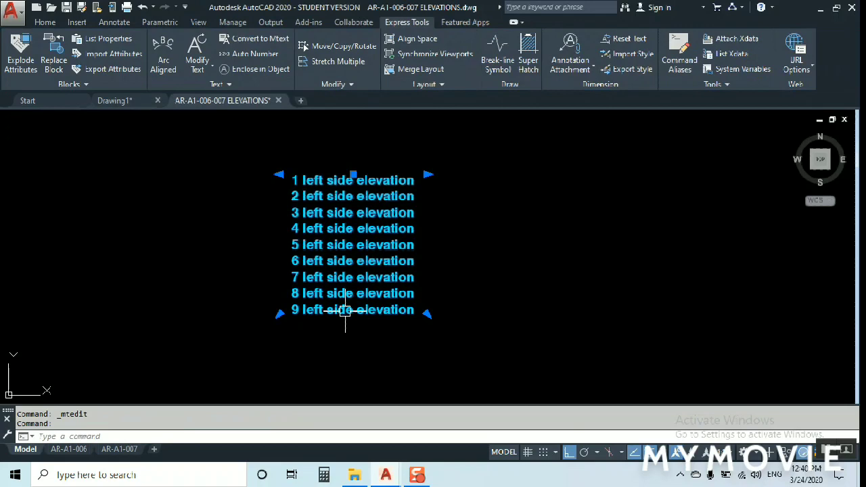
left_click(211, 69)
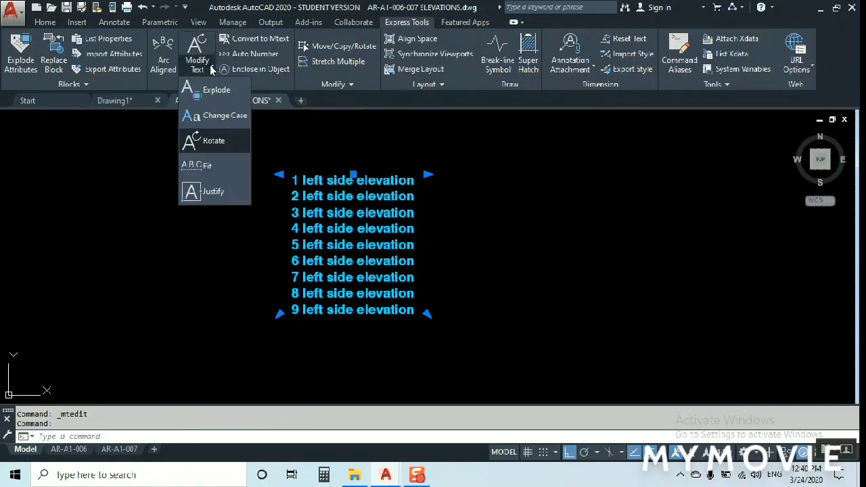
left_click(217, 118)
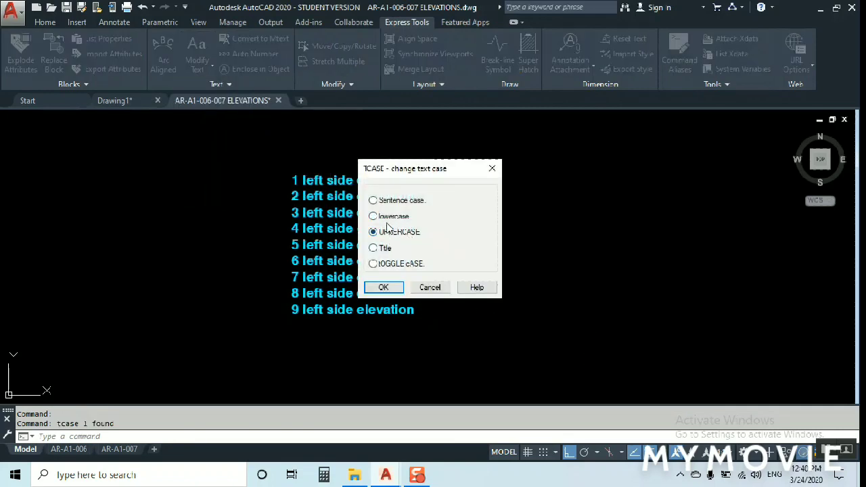
left_click(384, 287)
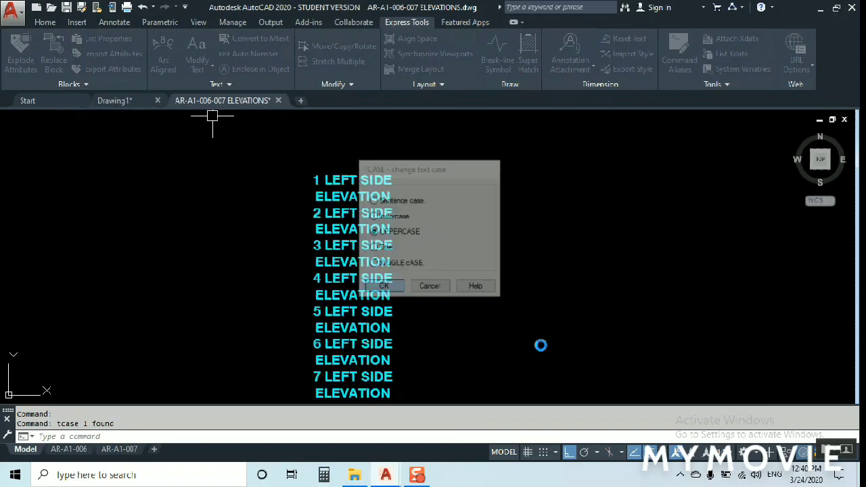
Widen the numbered LEFT SIDE ELEVATION text frame so each entry fits on one line, and close the text editor
double_click(404, 189)
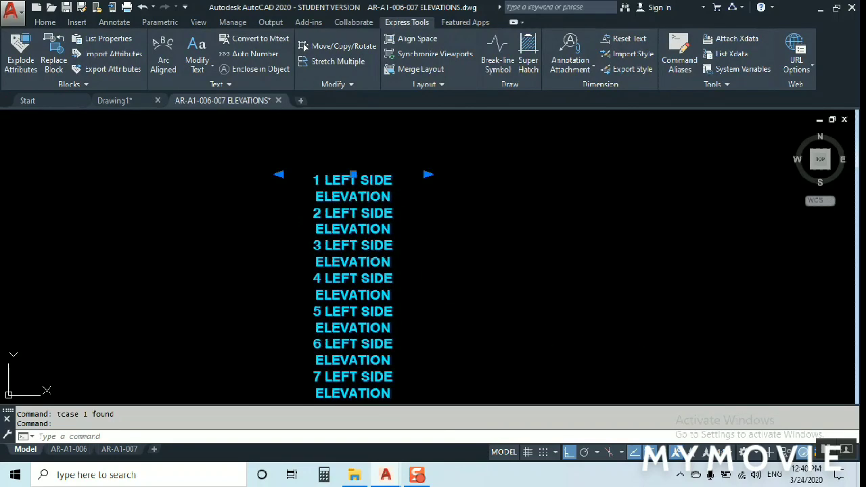
left_click_drag(438, 163, 461, 163)
left_click(492, 225)
Examine the last entries of the numbered command list, down to ANNOTATION ATTACHMENT
scroll(604, 290, "down", 2)
middle_click_drag(643, 354, 319, 298)
scroll(319, 297, "down", 3)
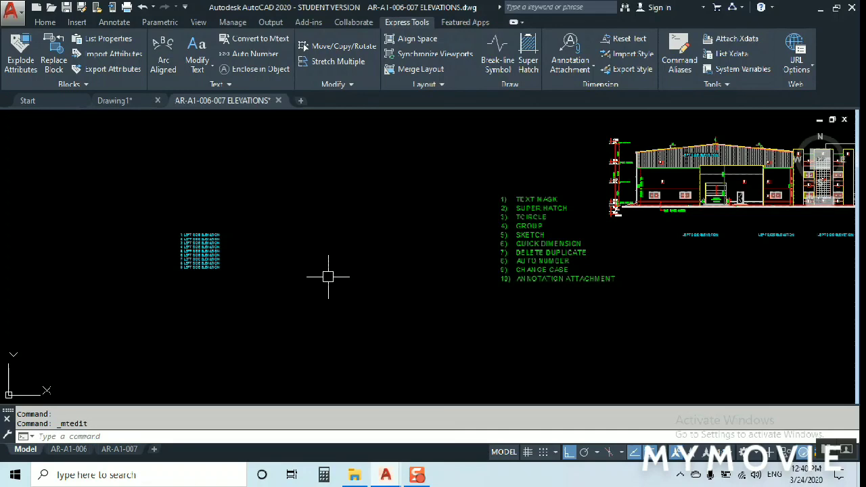
scroll(576, 248, "up", 2)
scroll(575, 280, "up", 4)
scroll(272, 277, "down", 2)
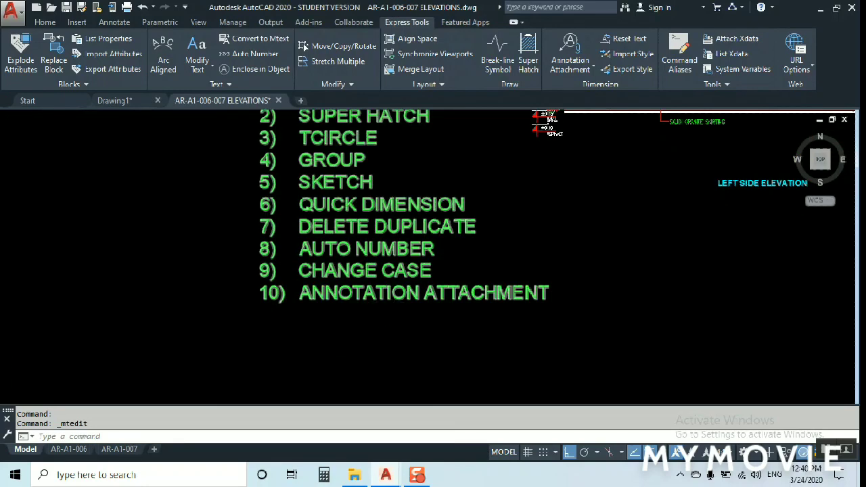
scroll(386, 302, "up", 2)
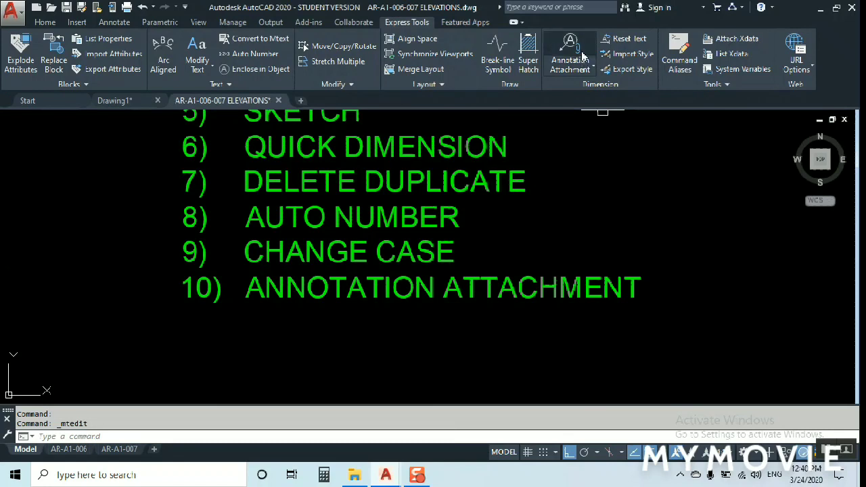
Attach the red leader below the elevation's ground line to the SAUDI GRANITE SKIRTING text with Attach Leader to Annotation
scroll(383, 170, "down", 2)
scroll(383, 169, "down", 3)
scroll(412, 193, "up", 5)
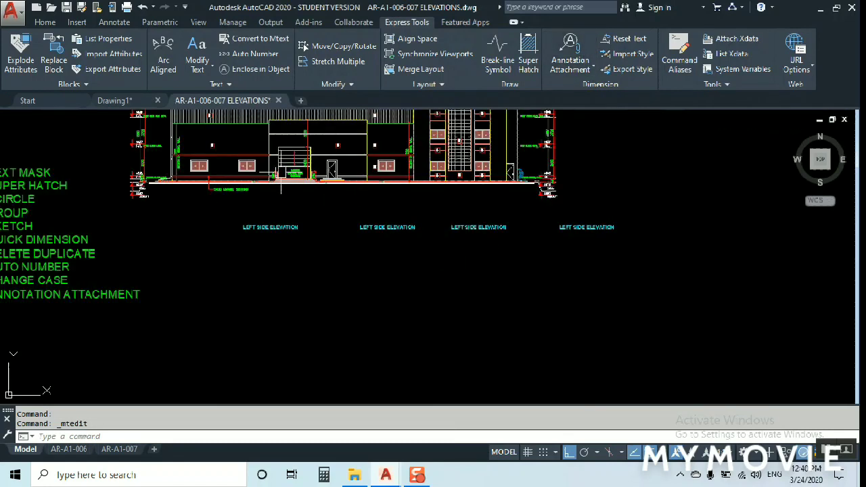
scroll(307, 254, "up", 3)
left_click(281, 257)
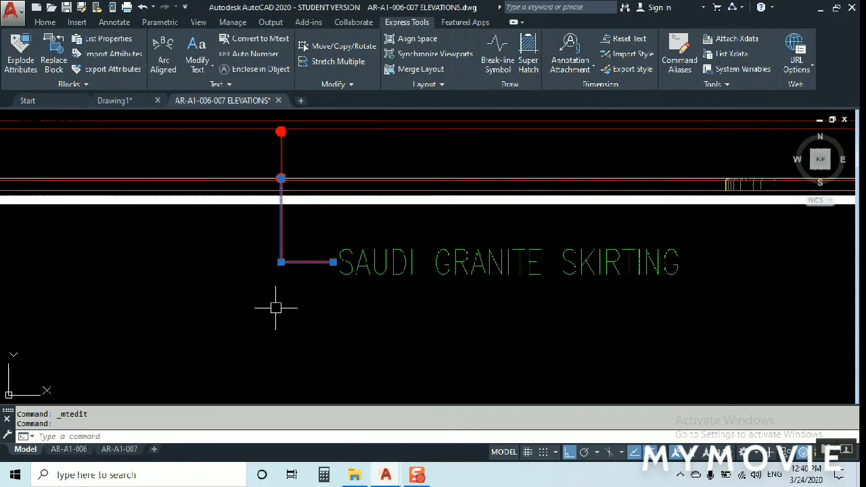
left_click(392, 247)
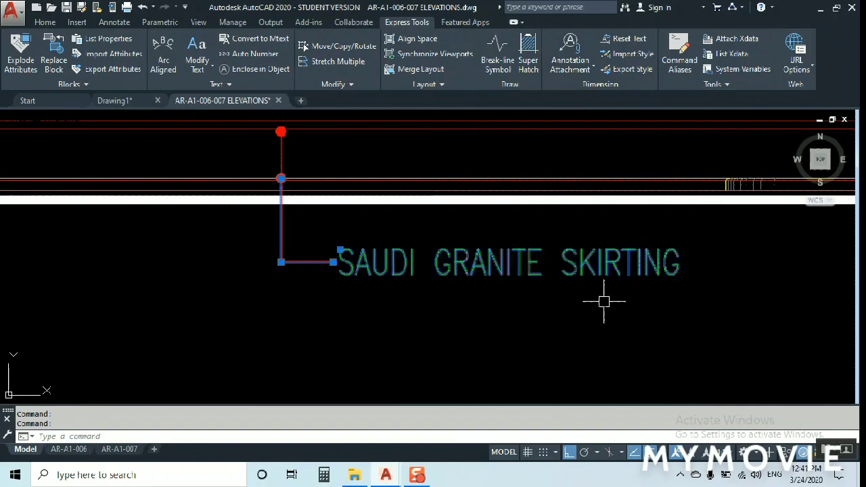
key("Escape")
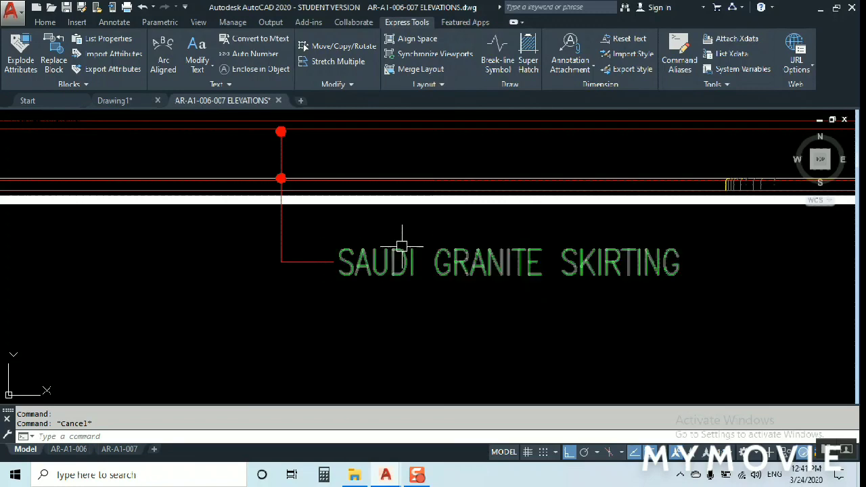
left_click(579, 70)
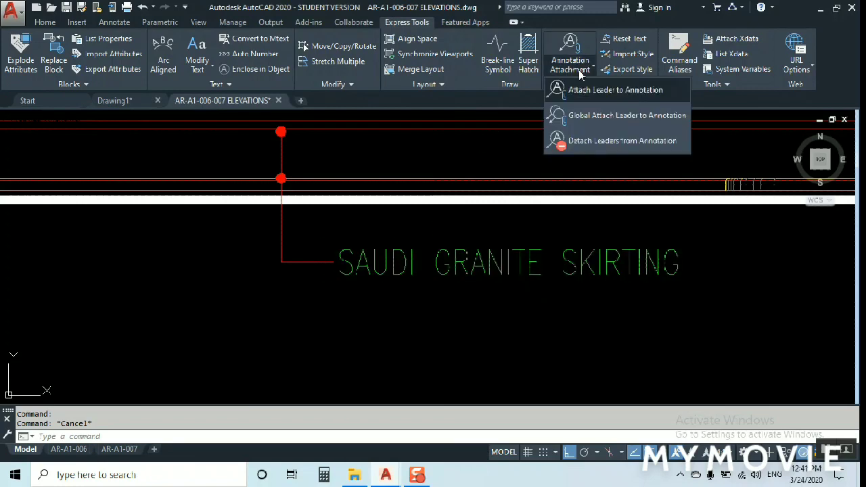
left_click(585, 95)
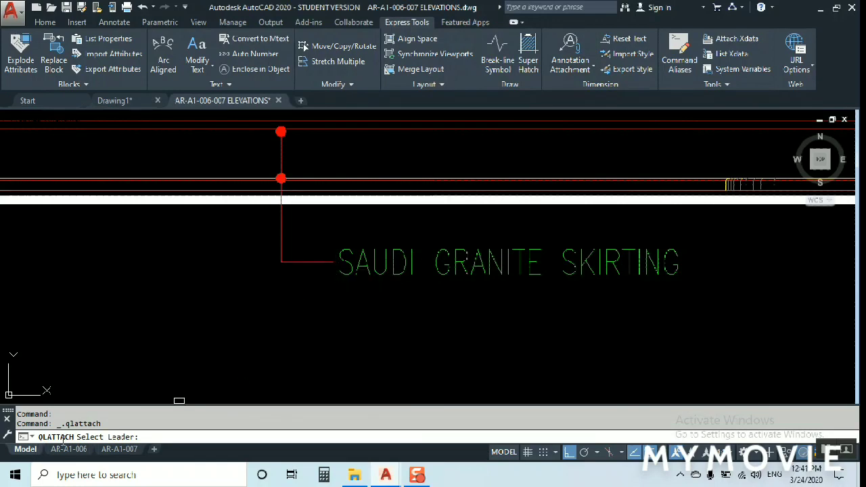
left_click(281, 223)
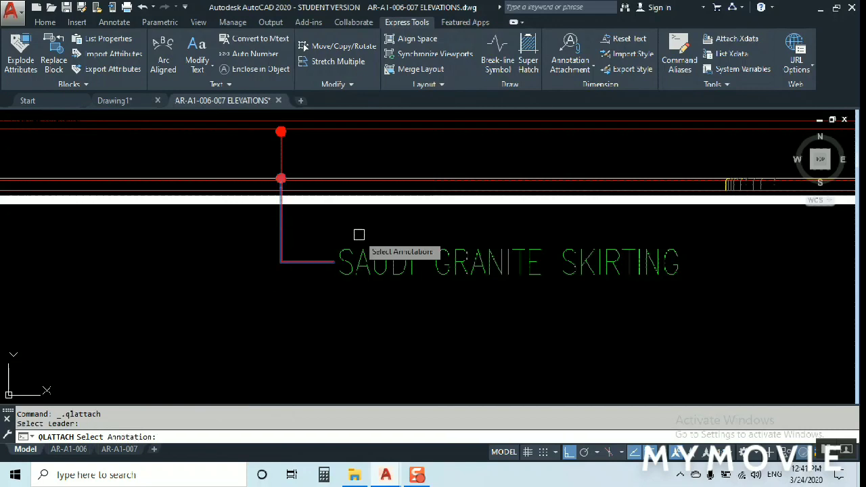
left_click(386, 258)
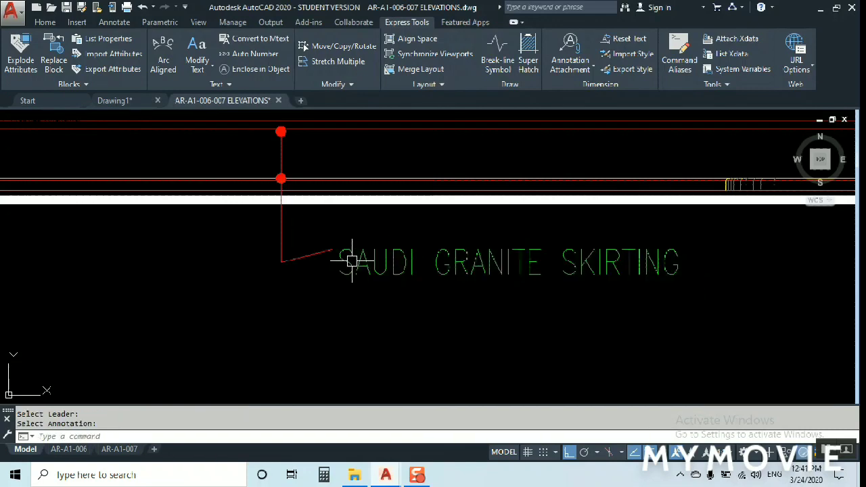
Move the SAUDI GRANITE SKIRTING text by its grip farther to the right and below the leader's corner
scroll(324, 247, "up", 4)
scroll(395, 284, "down", 3)
left_click(391, 287)
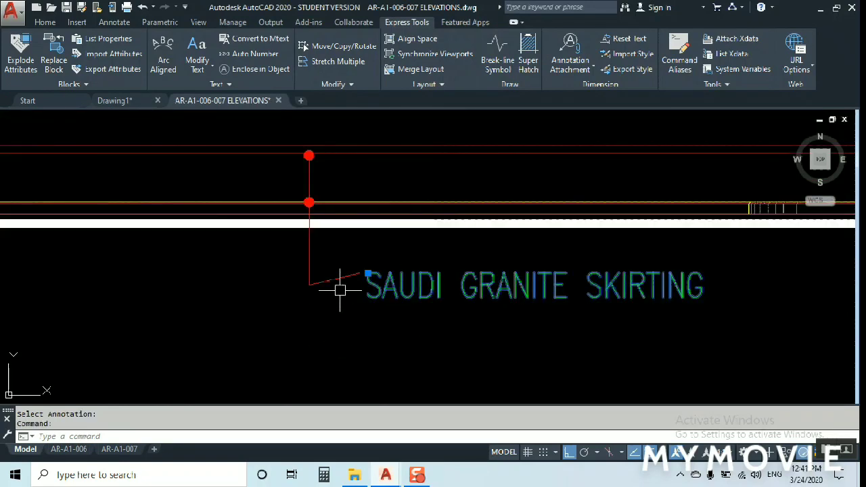
left_click(367, 273)
scroll(379, 281, "down", 4)
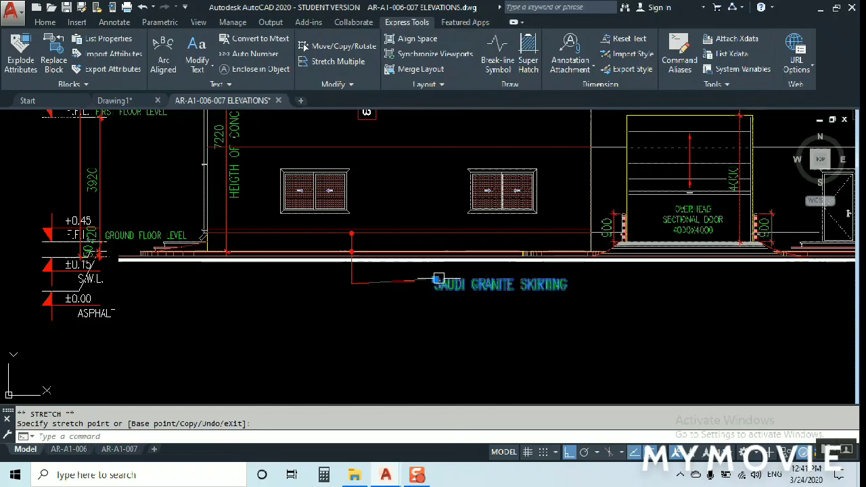
scroll(414, 303, "up", 4)
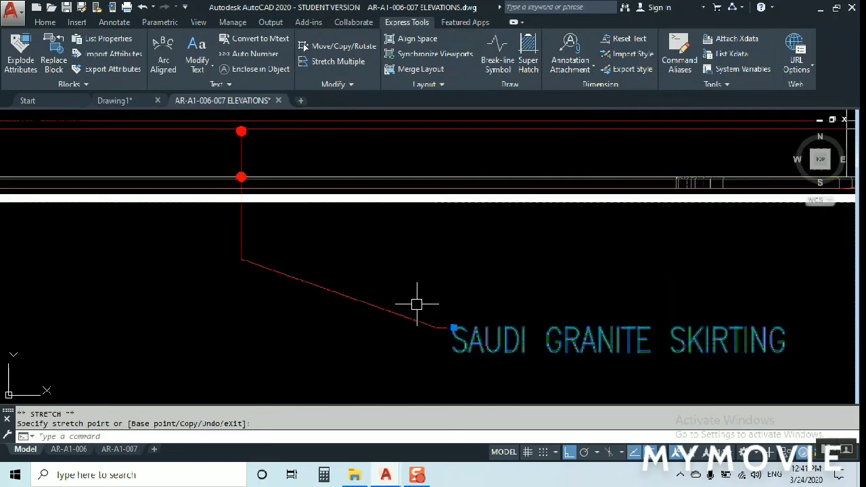
Move the SAUDI GRANITE SKIRTING text straight up by about 2319 units, above the ground line
left_click(453, 328)
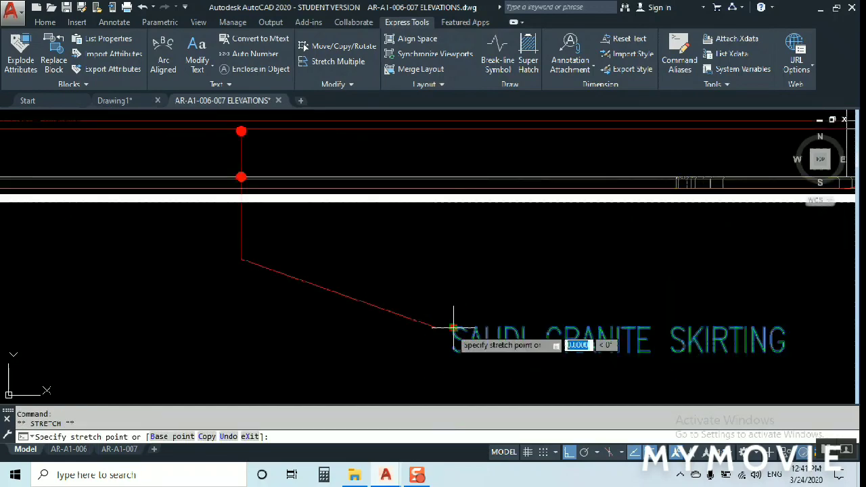
scroll(453, 329, "down", 2)
scroll(511, 215, "up", 2)
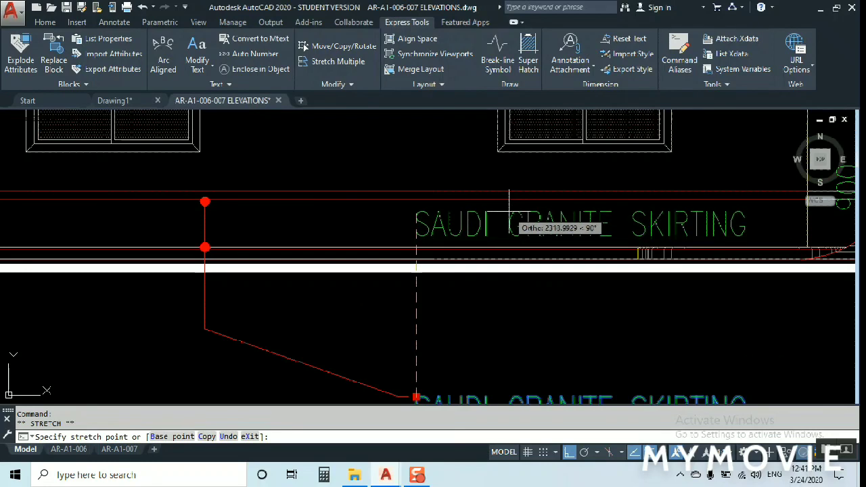
left_click(512, 213)
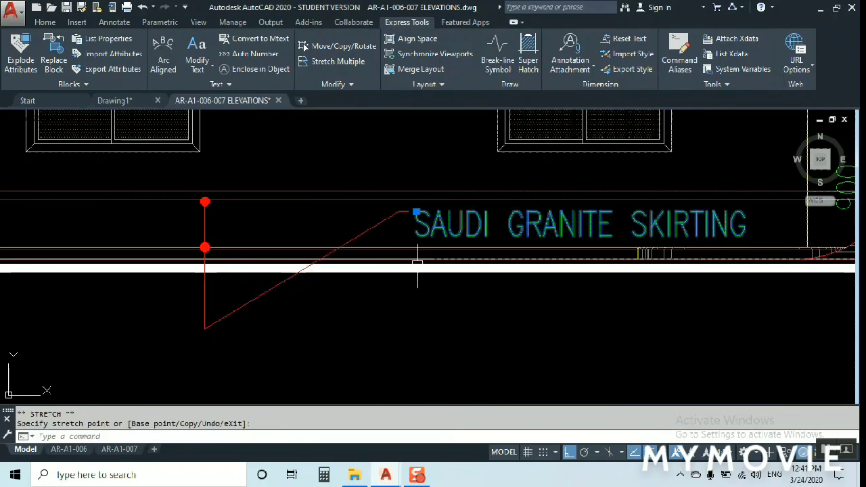
Move the SAUDI GRANITE SKIRTING text straight down to level with the leader's corner, and deselect it
left_click(416, 214)
left_click(398, 328)
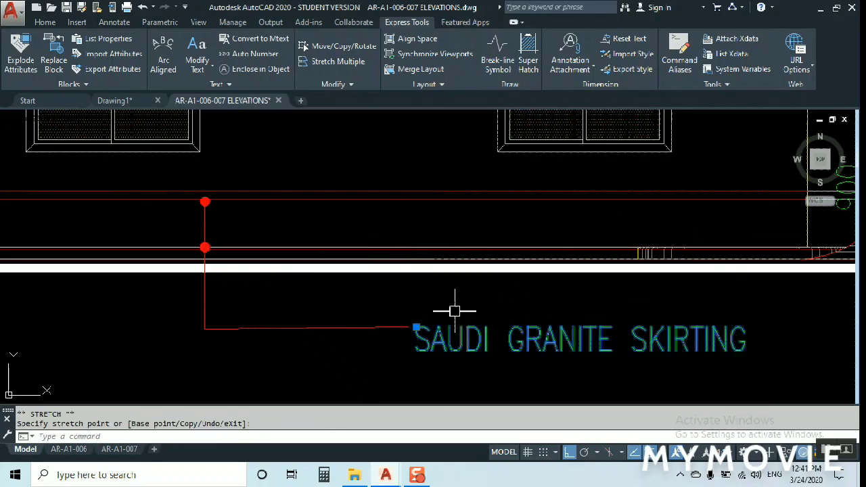
scroll(379, 303, "down", 3)
scroll(438, 321, "down", 5)
scroll(433, 331, "up", 4)
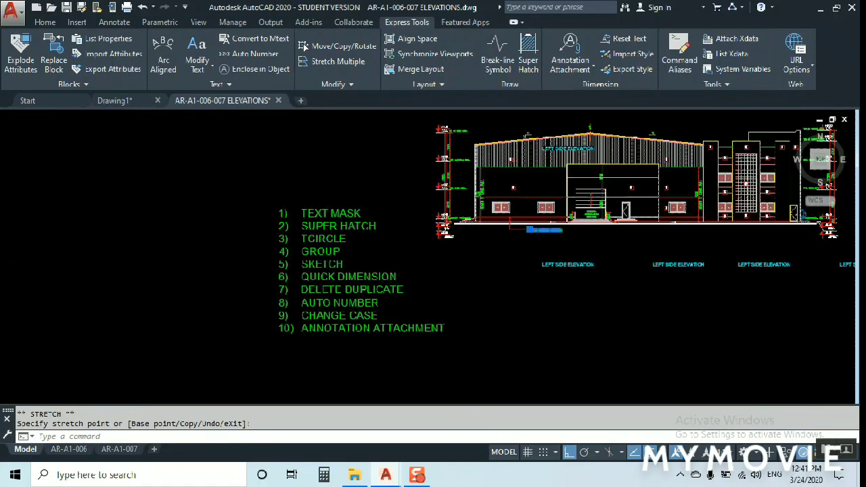
scroll(332, 327, "down", 4)
mouse_move(417, 260)
middle_mouse_down()
mouse_move(396, 290)
mouse_move(353, 296)
middle_mouse_up()
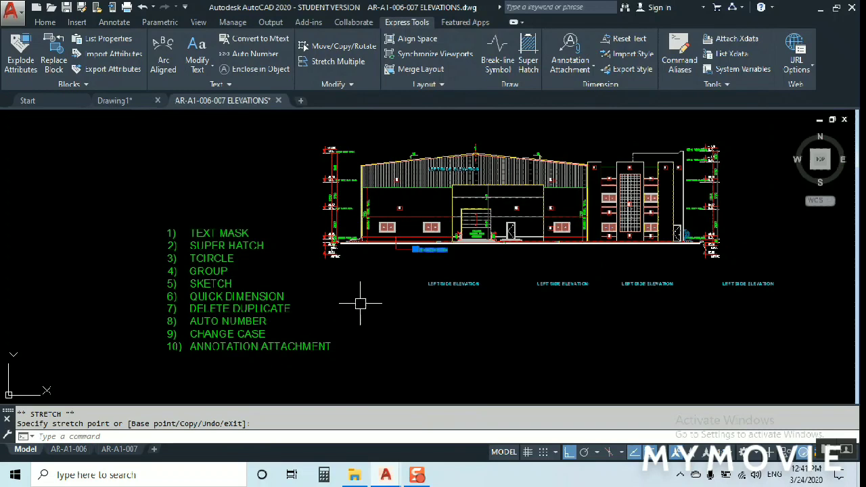
key("Escape")
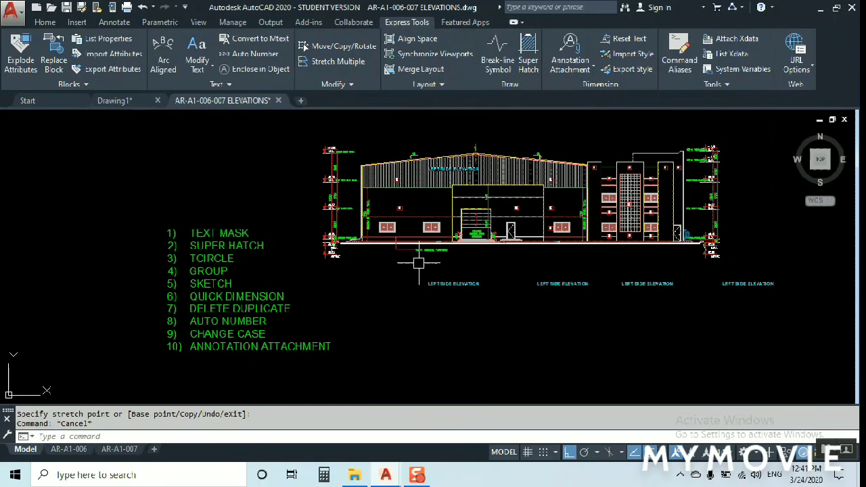